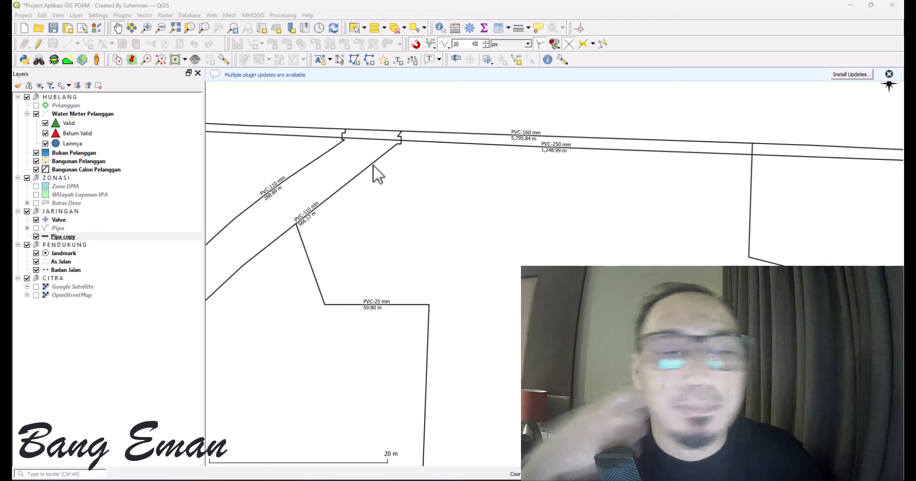
Examine the Pipa copy layer's single-colour pipe lines around the junctions of the PVC-110, PVC-160, PVC-250 and PVC-25 pipes
{"action": "left_click", "coordinate": [58, 237]}
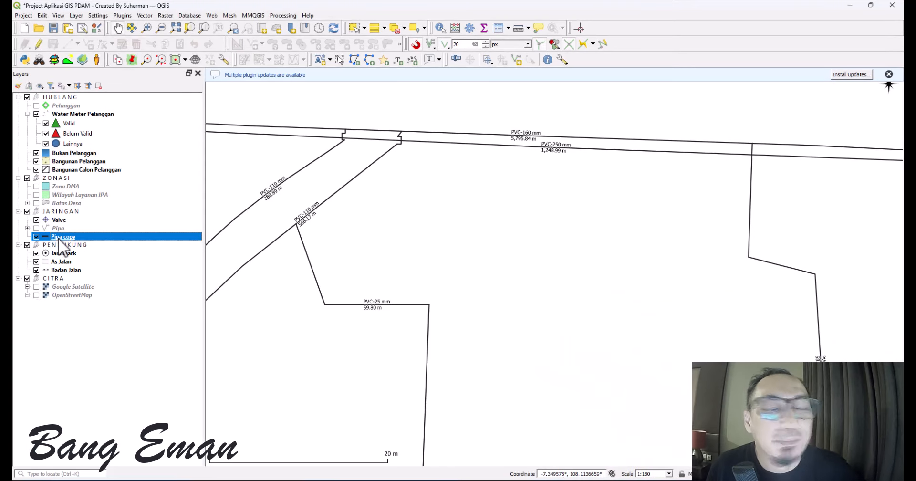
{"action": "scroll", "coordinate": [462, 228], "scroll_direction": "up", "scroll_amount": 2}
{"action": "left_click_drag", "start_coordinate": [457, 280], "coordinate": [210, 224]}
{"action": "scroll", "coordinate": [422, 247], "scroll_direction": "down", "scroll_amount": 2}
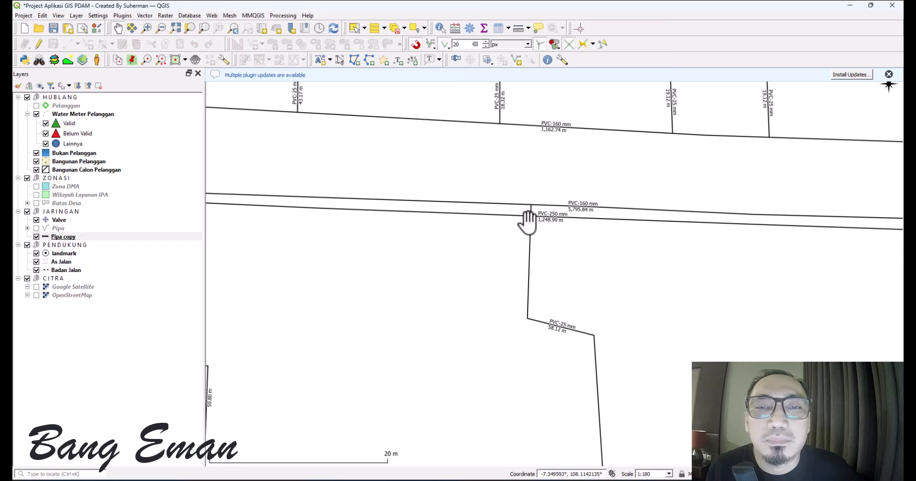
{"action": "scroll", "coordinate": [527, 221], "scroll_direction": "up", "scroll_amount": 1}
{"action": "scroll", "coordinate": [527, 217], "scroll_direction": "down", "scroll_amount": 2}
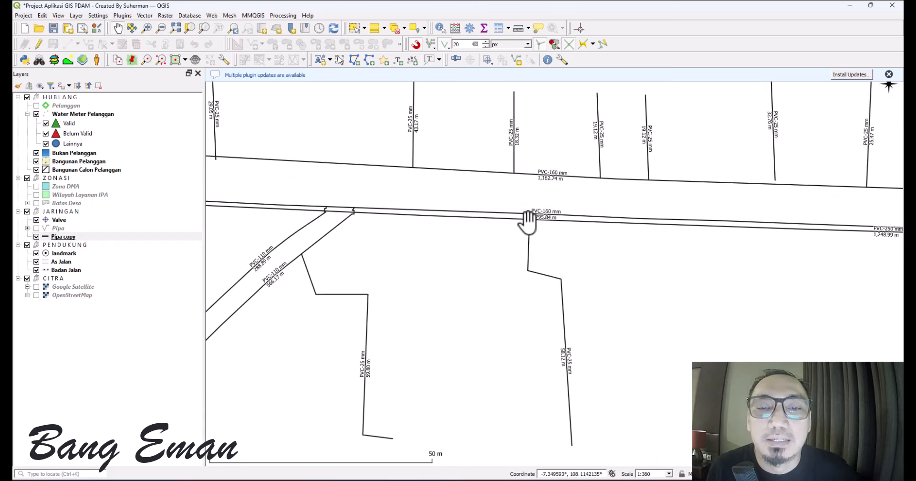
{"action": "left_click_drag", "start_coordinate": [450, 235], "coordinate": [517, 210]}
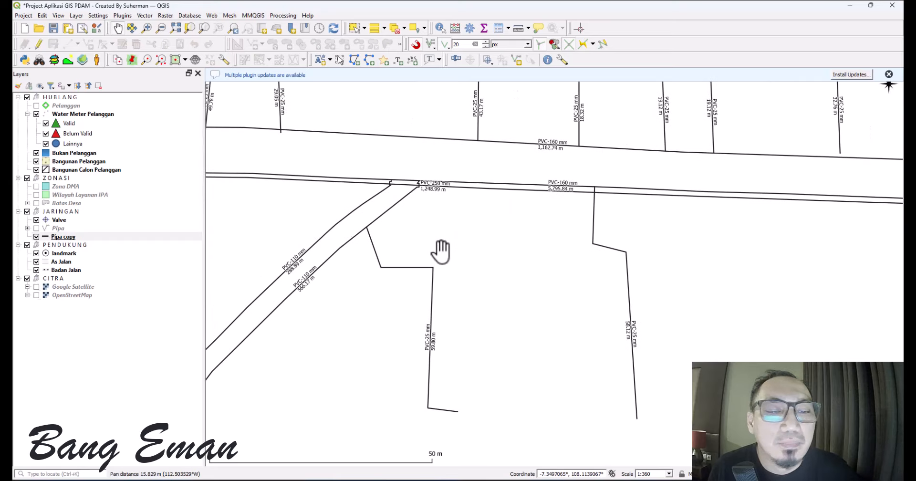
{"action": "scroll", "coordinate": [435, 249], "scroll_direction": "up", "scroll_amount": 1}
{"action": "left_click_drag", "start_coordinate": [428, 249], "coordinate": [435, 239]}
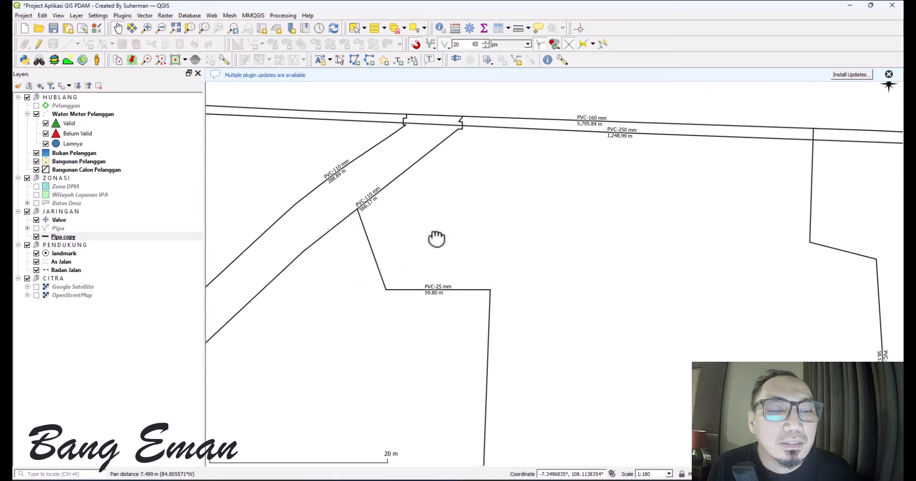
On the Pipa copy layer, select the branching PVC-25 pipe and the short PVC-110 connector in turn to check their ends, finishing with nothing selected
{"action": "left_click", "coordinate": [56, 237]}
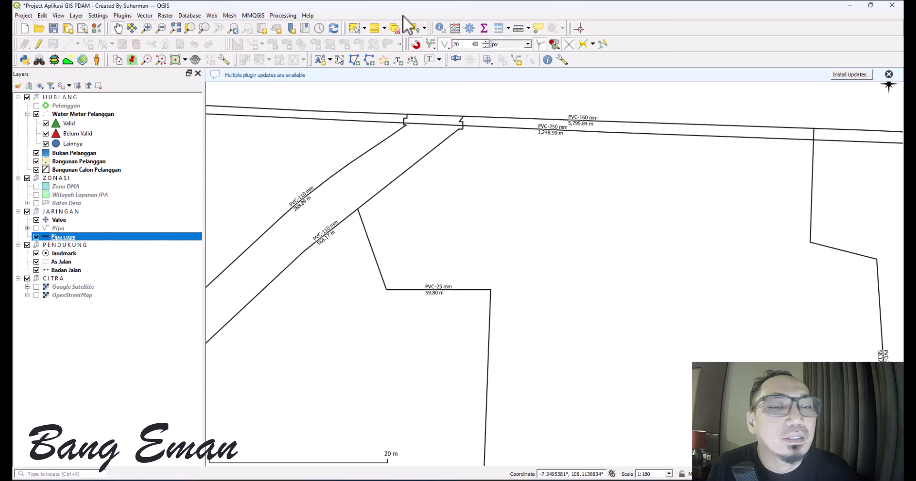
{"action": "left_click", "coordinate": [355, 28]}
{"action": "left_click", "coordinate": [364, 228]}
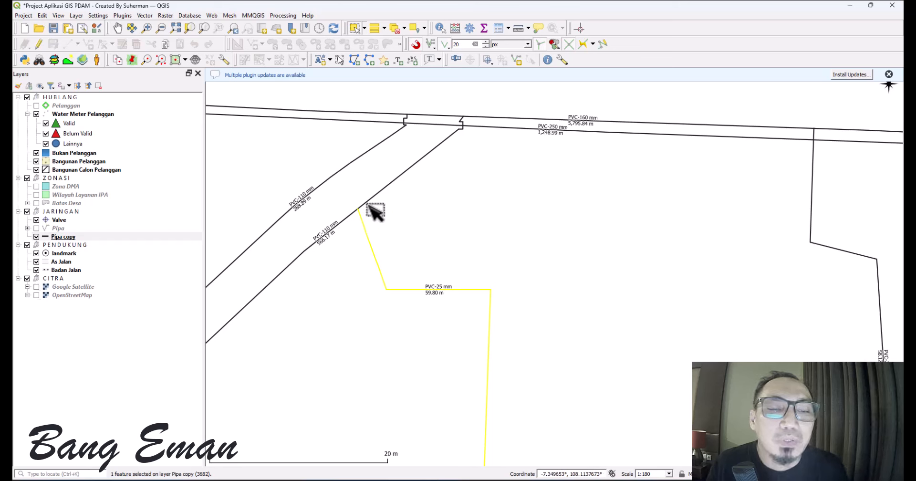
{"action": "left_click", "coordinate": [463, 133]}
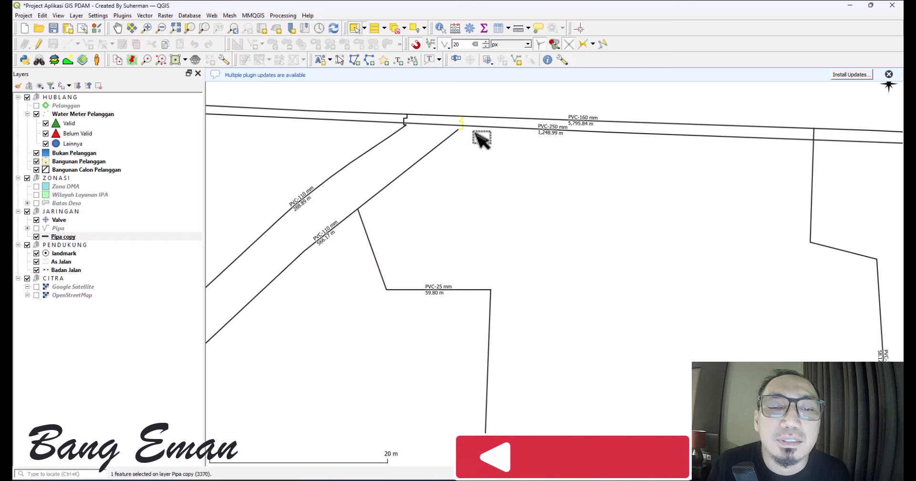
{"action": "left_click_drag", "start_coordinate": [472, 123], "coordinate": [448, 184]}
{"action": "scroll", "coordinate": [451, 185], "scroll_direction": "up", "scroll_amount": 2}
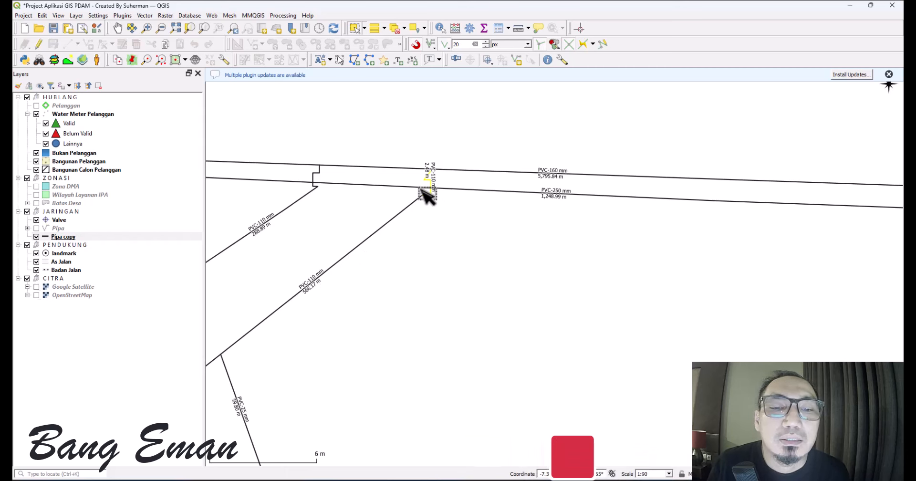
{"action": "left_click", "coordinate": [448, 209]}
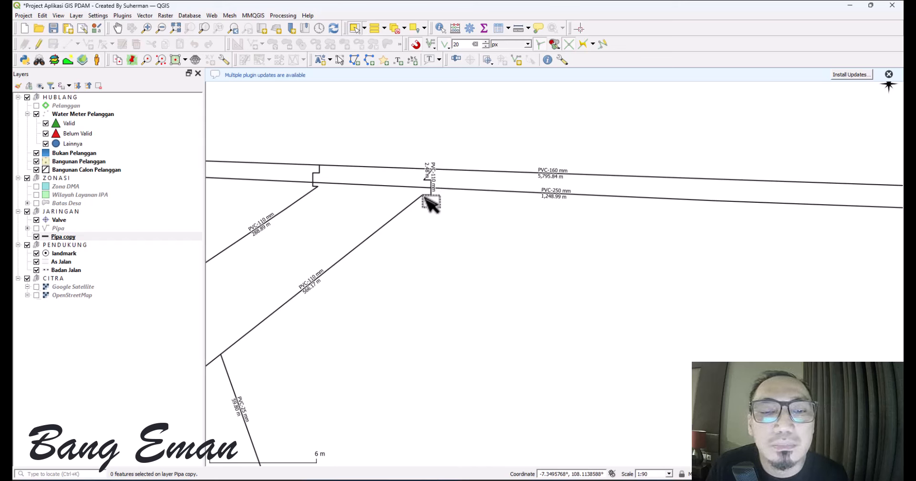
Enable editing on Pipa copy and draw a six-vertex pipe below the PVC-250 main, crossing it and ending snapped to the PVC-160 main
{"action": "left_click", "coordinate": [74, 236]}
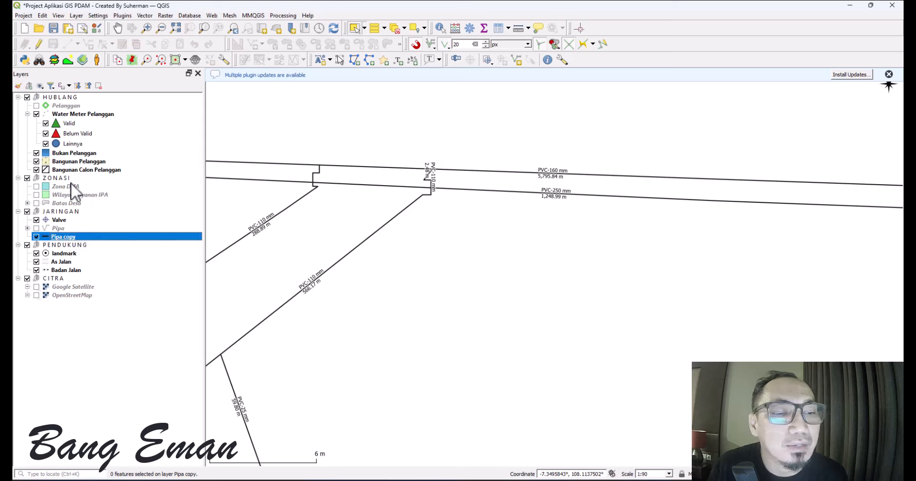
{"action": "left_click", "coordinate": [40, 45]}
{"action": "left_click", "coordinate": [90, 44]}
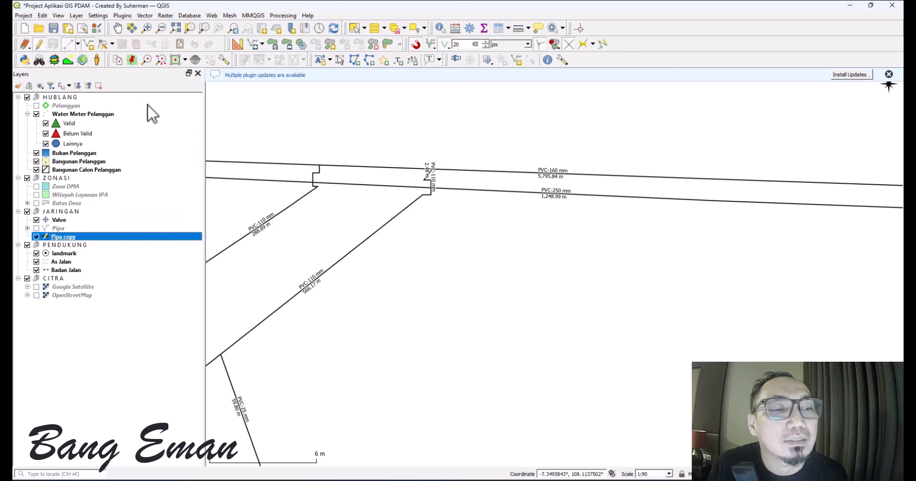
{"action": "left_click", "coordinate": [491, 286]}
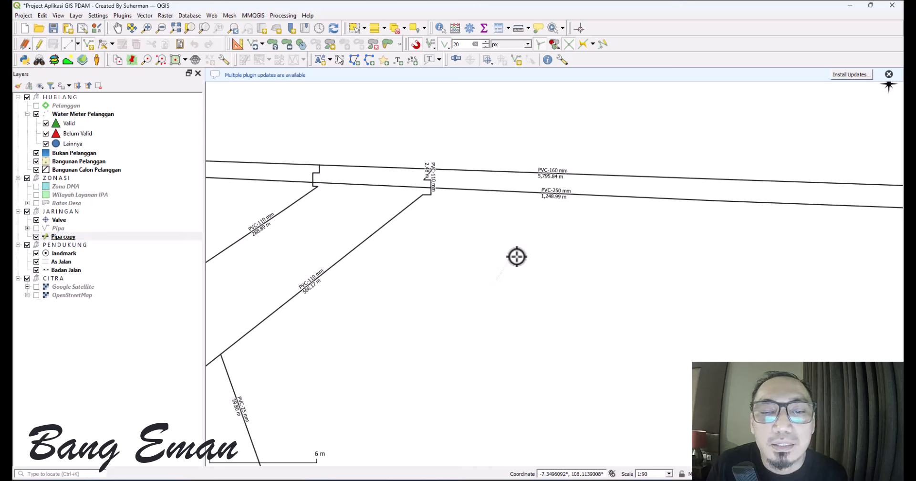
{"action": "left_click", "coordinate": [522, 253]}
{"action": "left_click", "coordinate": [580, 260]}
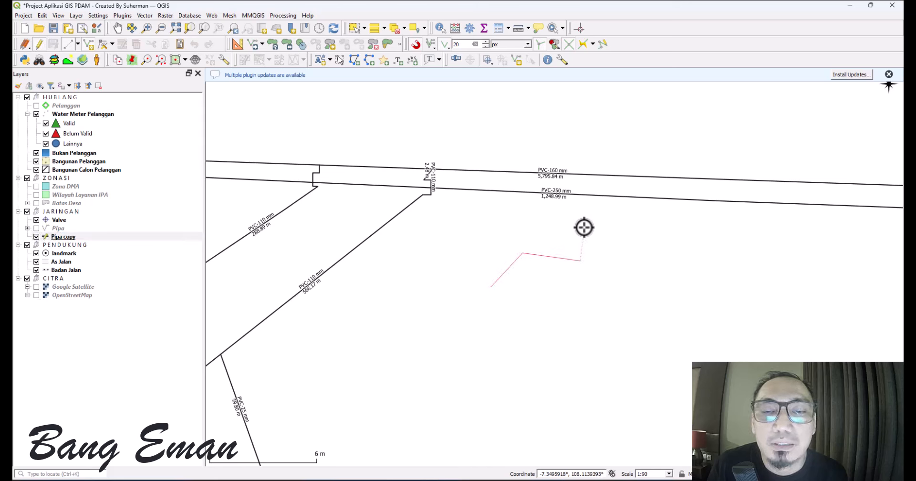
{"action": "left_click", "coordinate": [584, 228]}
{"action": "left_click", "coordinate": [601, 208]}
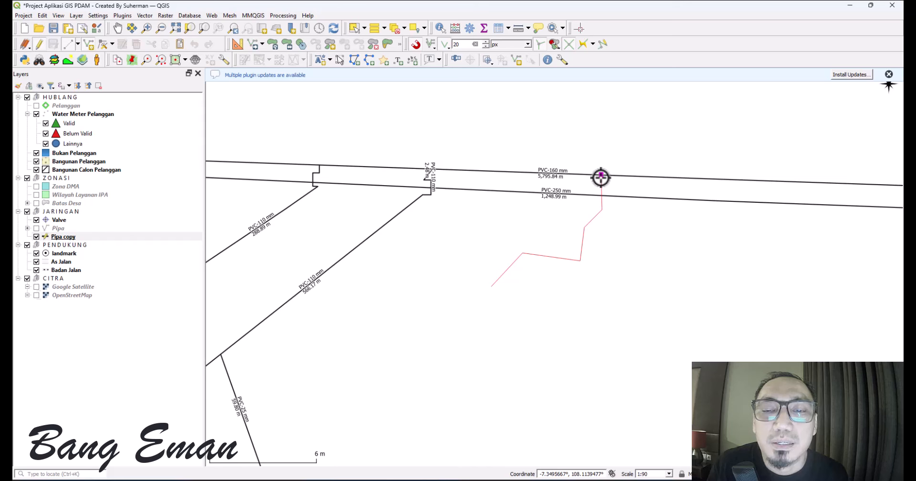
{"action": "left_click", "coordinate": [601, 177]}
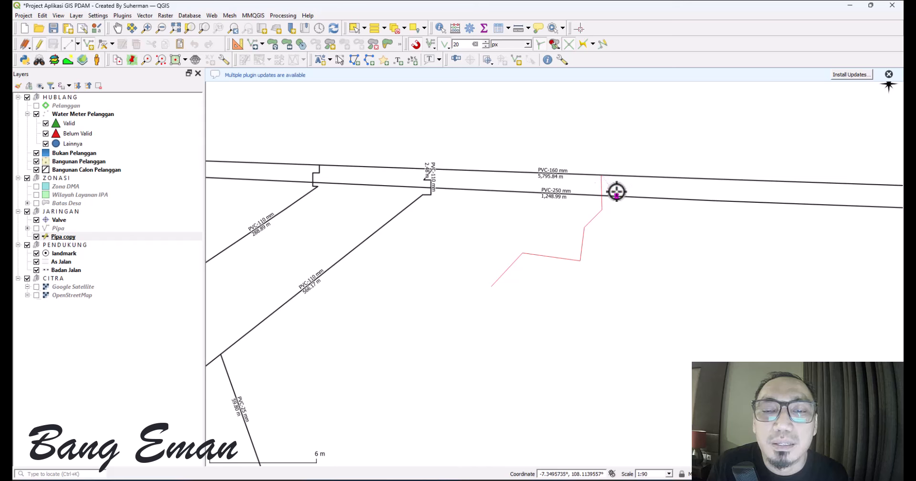
{"action": "right_click", "coordinate": [615, 220]}
Give the new pipe a Diameter of 90 mm (3") and Jenis HDPE, save the feature and end the layer's edit session
{"action": "left_click", "coordinate": [468, 215]}
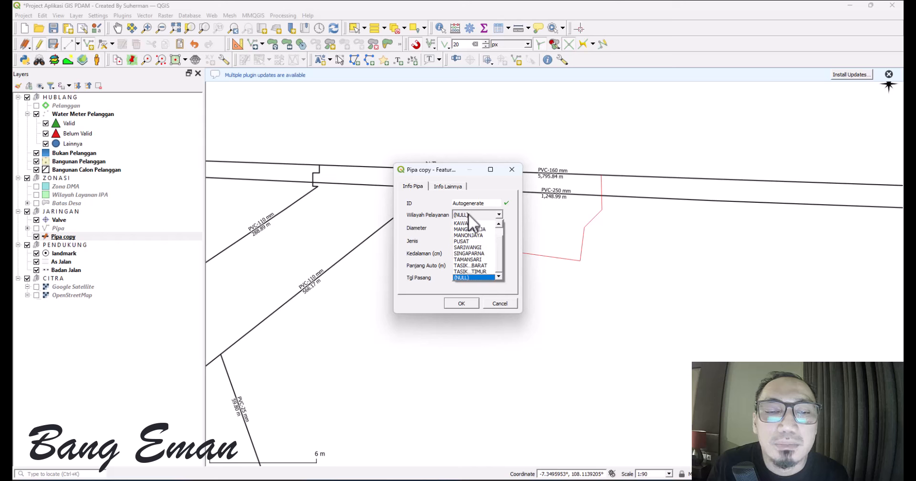
{"action": "left_click", "coordinate": [468, 214]}
{"action": "left_click", "coordinate": [467, 227]}
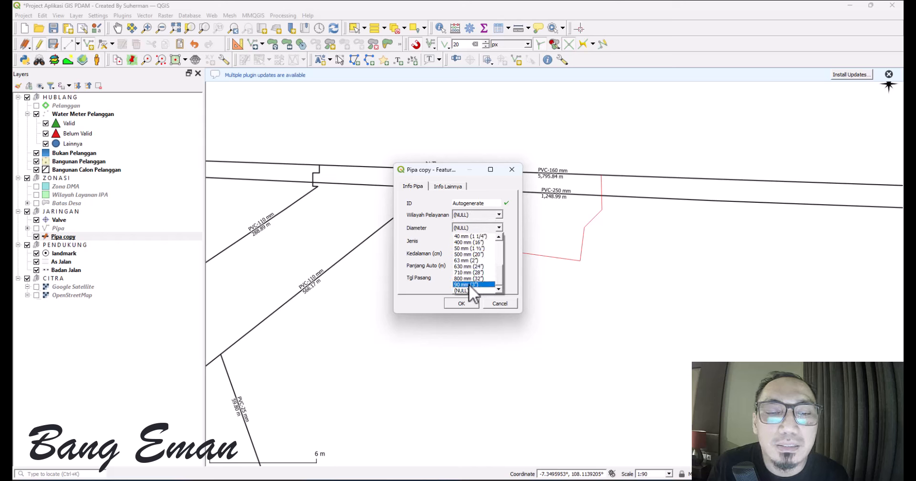
{"action": "left_click", "coordinate": [469, 285]}
{"action": "left_click", "coordinate": [467, 241]}
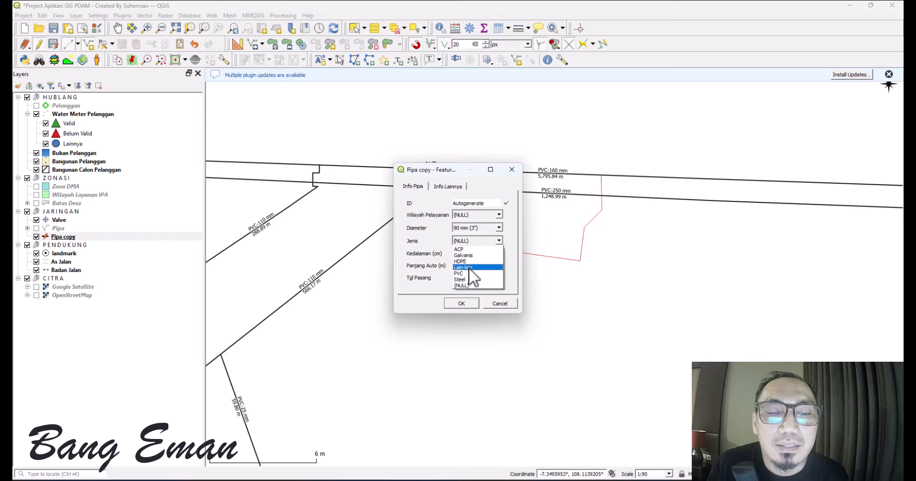
{"action": "left_click", "coordinate": [468, 262]}
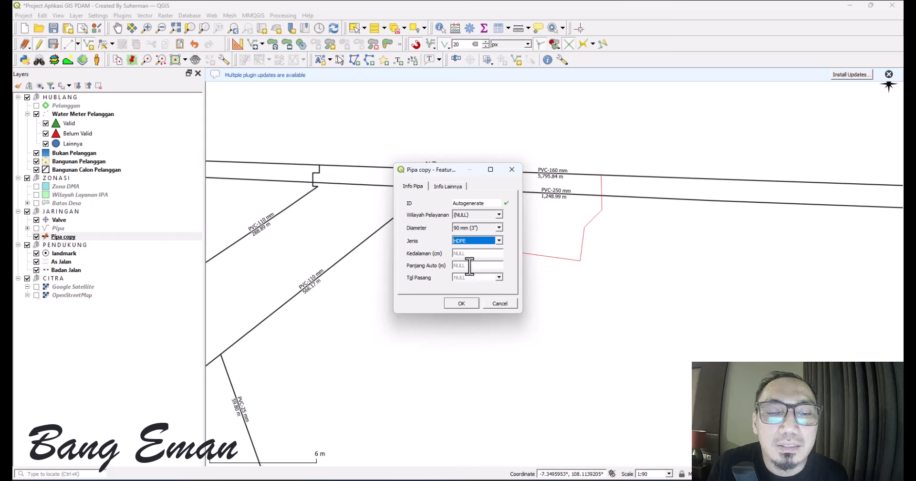
{"action": "left_click", "coordinate": [463, 304]}
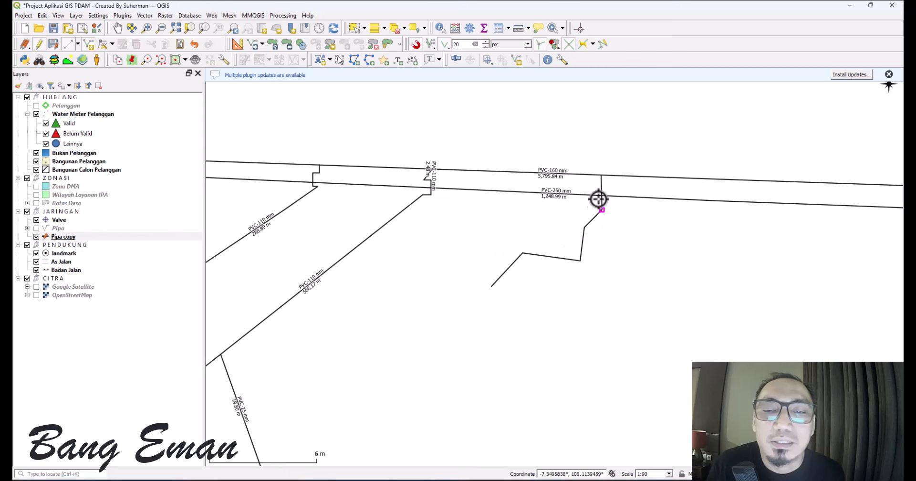
{"action": "left_click", "coordinate": [39, 44]}
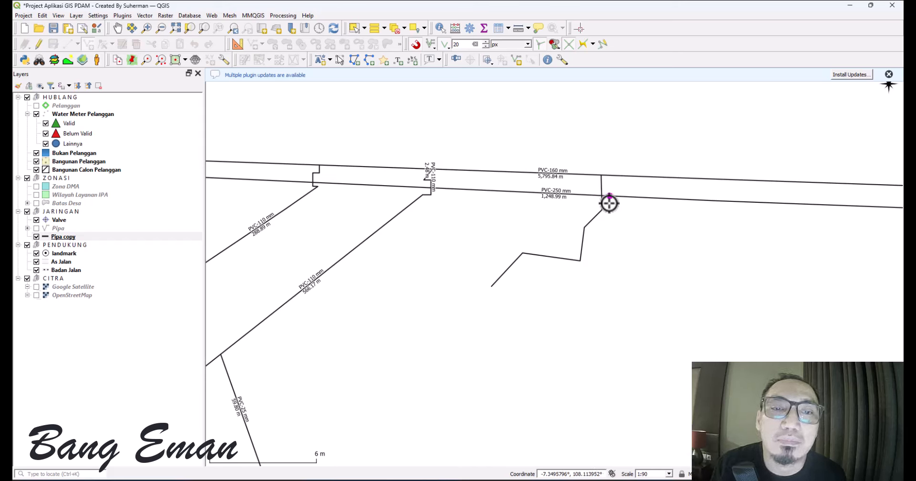
Hide the Pipa copy layer and show the Pipa layer to compare how the new pipe's connection is drawn
{"action": "left_click", "coordinate": [37, 236]}
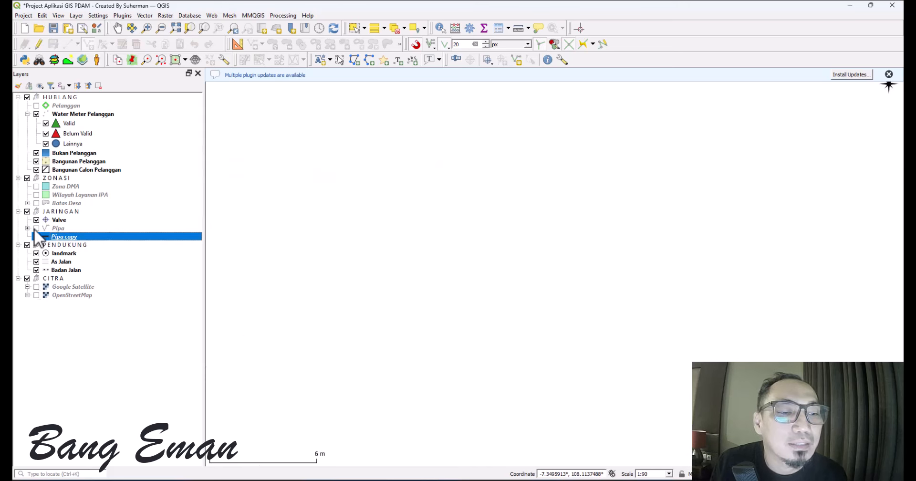
{"action": "left_click", "coordinate": [36, 229]}
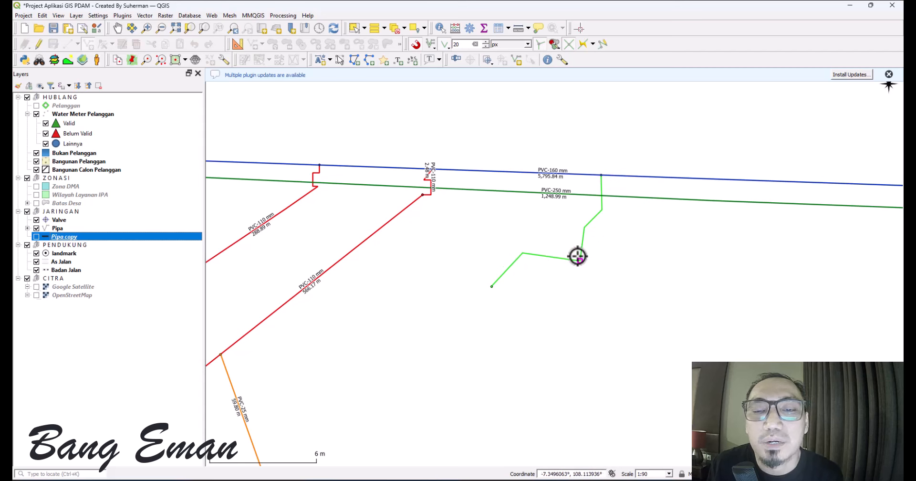
{"action": "scroll", "coordinate": [595, 219], "scroll_direction": "up", "scroll_amount": 1}
{"action": "scroll", "coordinate": [595, 220], "scroll_direction": "down", "scroll_amount": 1}
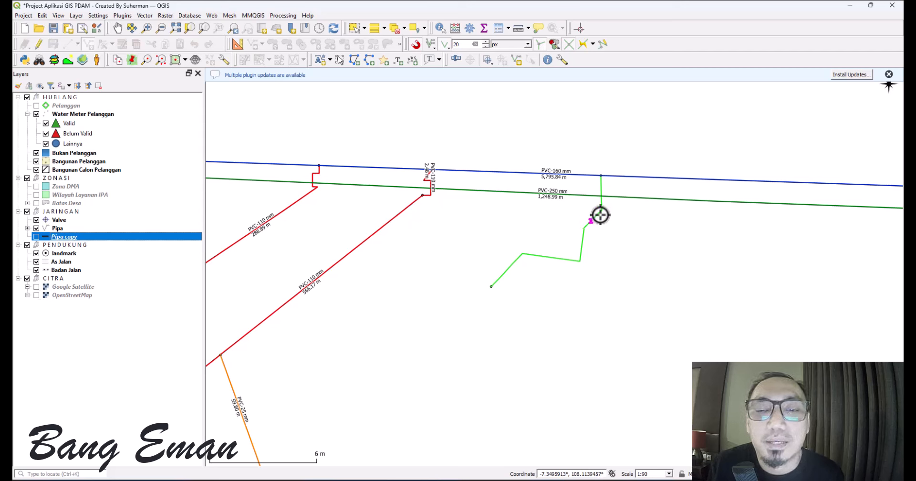
Swap the display back to Pipa copy and review its single-symbol line symbology in the layer properties without changing it
{"action": "left_click", "coordinate": [36, 228]}
{"action": "left_click", "coordinate": [37, 236]}
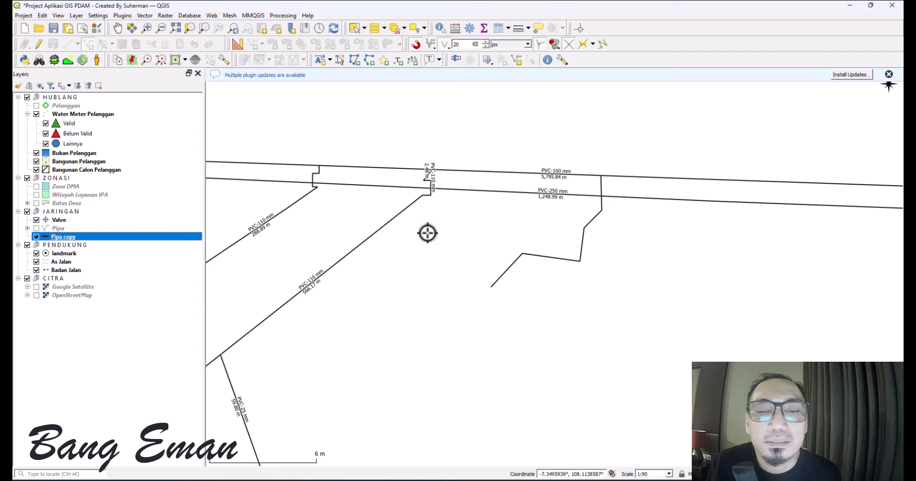
{"action": "double_click", "coordinate": [49, 238]}
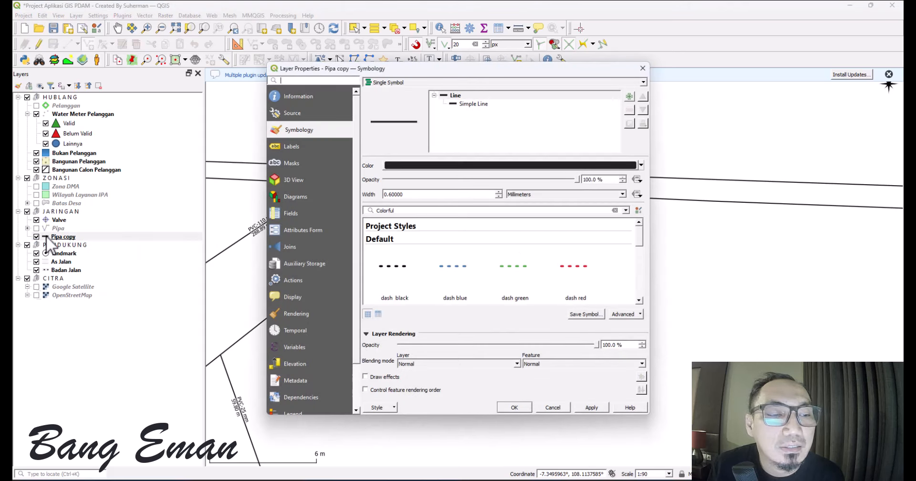
{"action": "left_click_drag", "start_coordinate": [570, 76], "coordinate": [548, 81]}
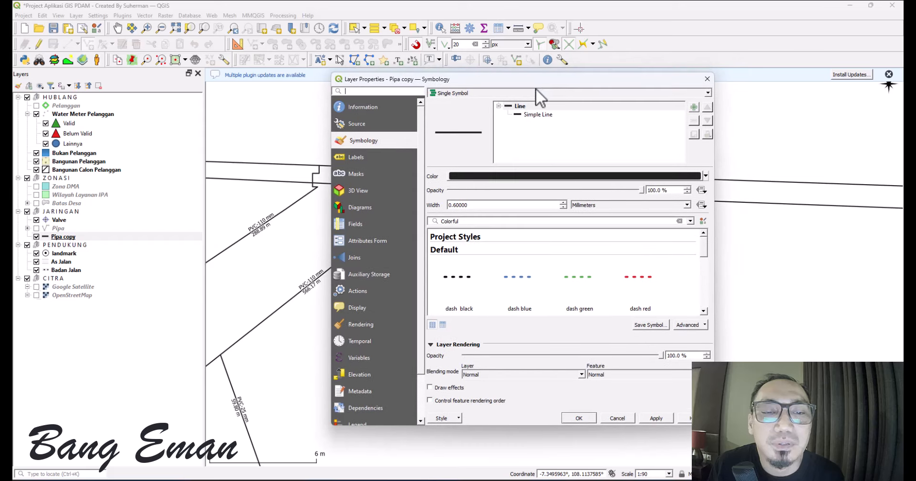
{"action": "left_click", "coordinate": [518, 107]}
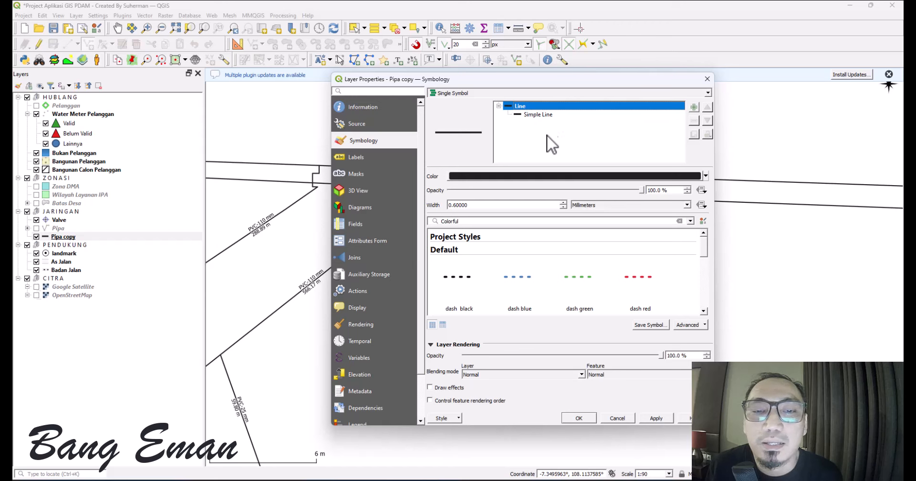
{"action": "left_click", "coordinate": [706, 79]}
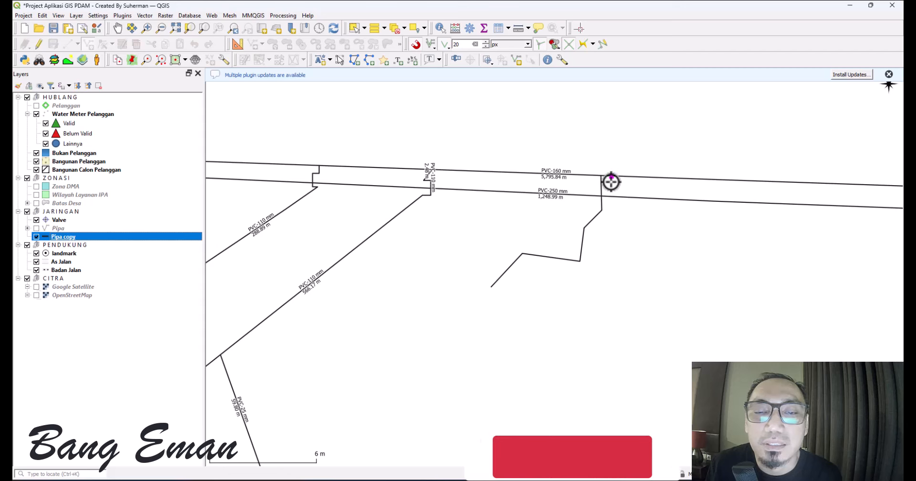
Show the Pipa layer instead of Pipa copy and examine the new pipe's crossing of PVC-250 and its junction with PVC-160
{"action": "left_click", "coordinate": [37, 236]}
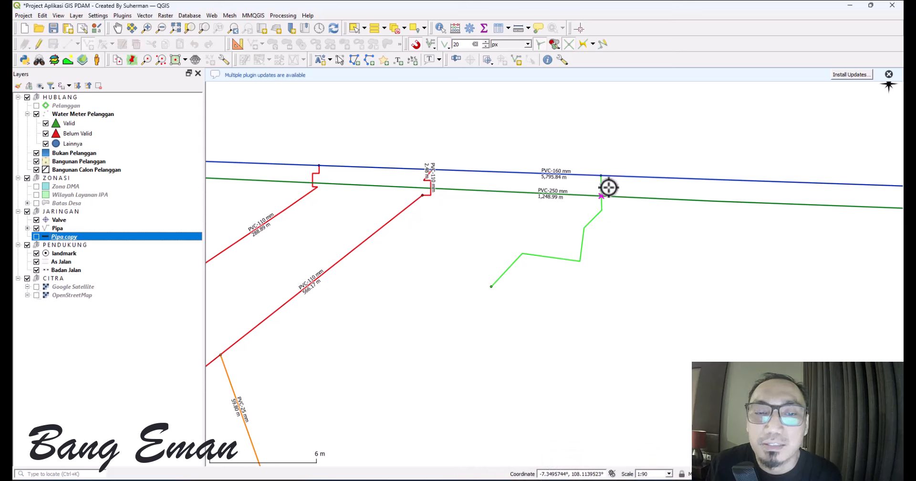
{"action": "scroll", "coordinate": [606, 181], "scroll_direction": "up", "scroll_amount": 3}
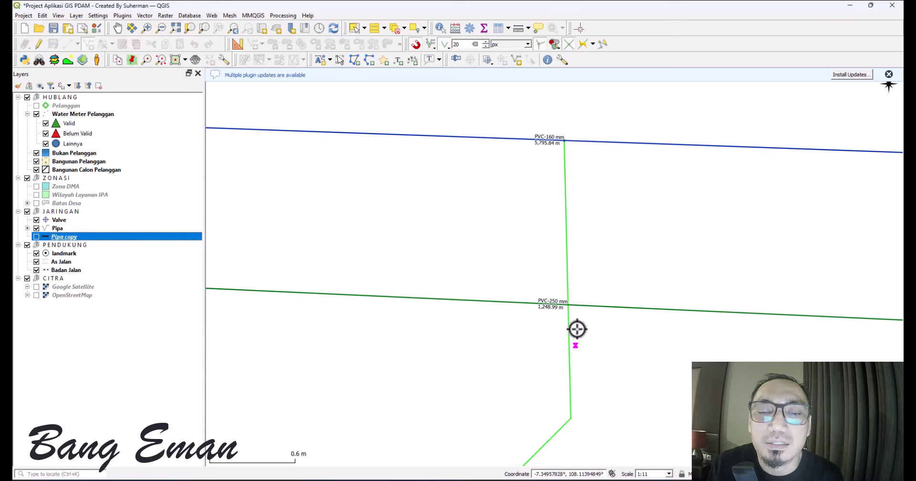
{"action": "scroll", "coordinate": [568, 303], "scroll_direction": "down", "scroll_amount": 4}
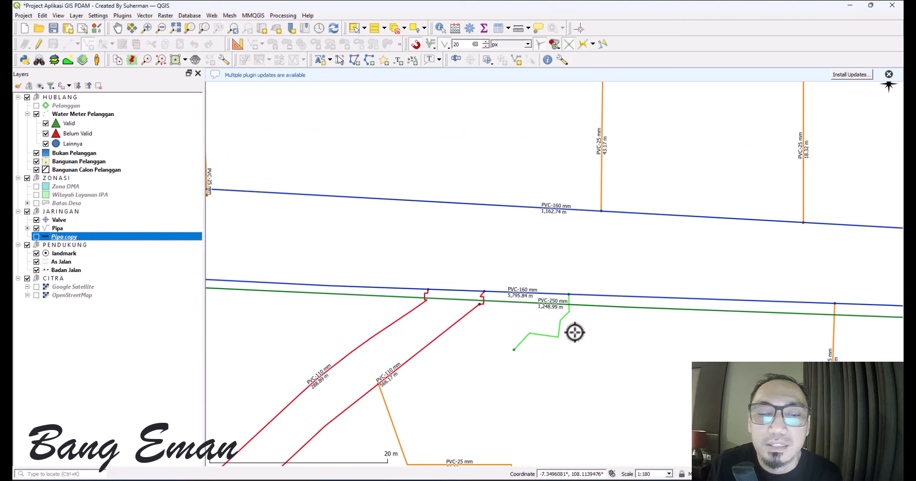
{"action": "left_click_drag", "start_coordinate": [597, 334], "coordinate": [595, 265]}
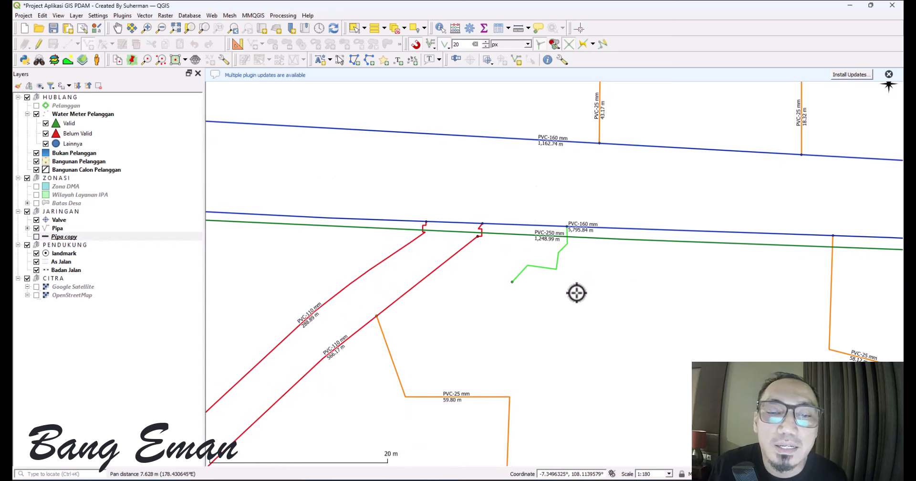
{"action": "scroll", "coordinate": [575, 291], "scroll_direction": "up", "scroll_amount": 1}
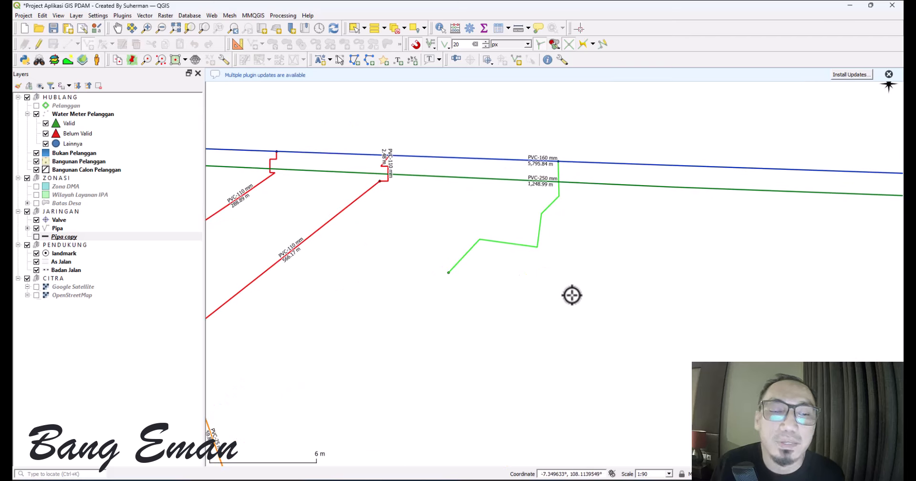
Hide the Pipa layer and show Pipa copy around the new pipe's connection to the main pipes
{"action": "scroll", "coordinate": [573, 271], "scroll_direction": "down", "scroll_amount": 1}
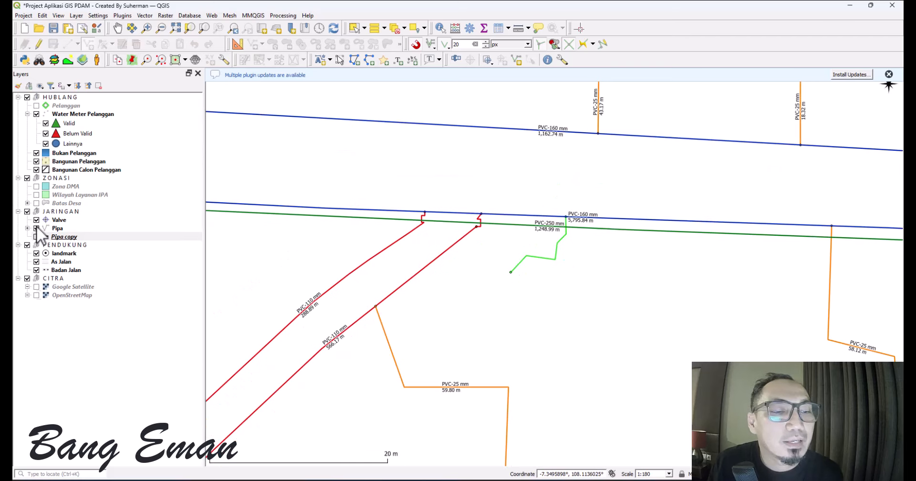
{"action": "left_click", "coordinate": [36, 228]}
{"action": "left_click", "coordinate": [36, 237]}
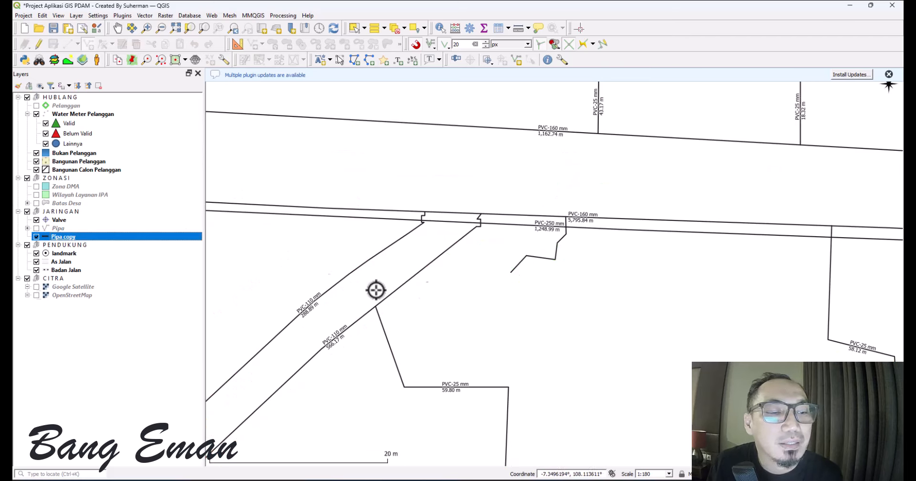
{"action": "left_click_drag", "start_coordinate": [583, 268], "coordinate": [583, 240]}
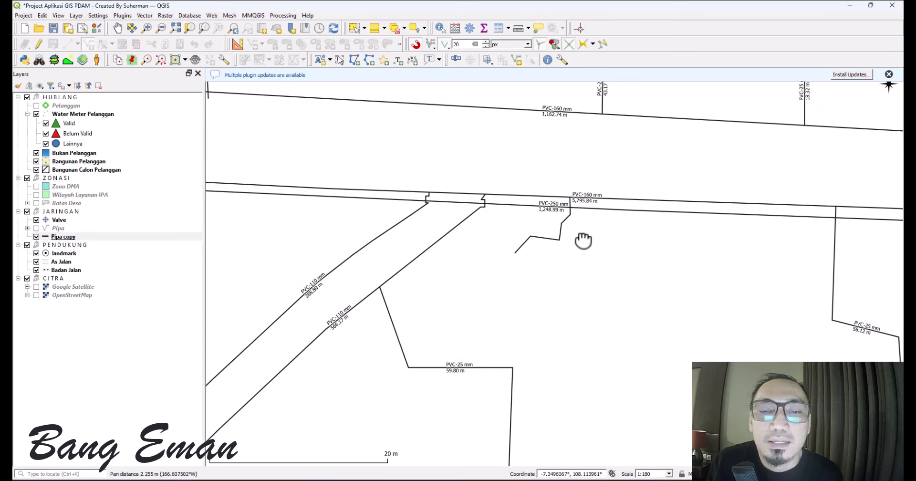
{"action": "scroll", "coordinate": [583, 239], "scroll_direction": "up", "scroll_amount": 1}
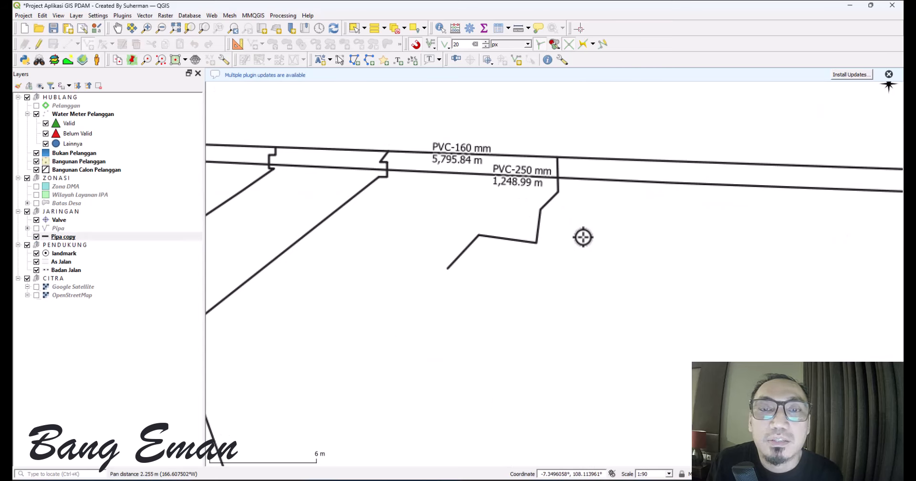
Open the Pipa copy layer's symbology and add a second symbol layer to its line symbol
{"action": "left_click", "coordinate": [47, 236]}
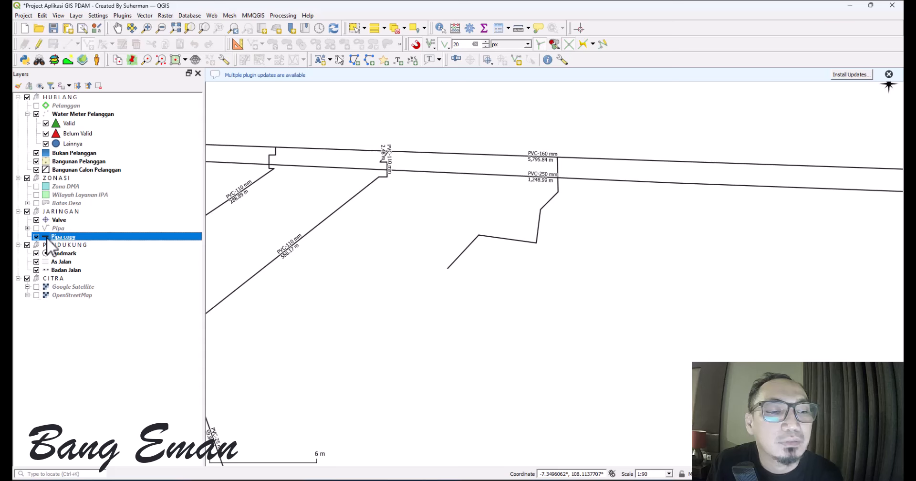
{"action": "double_click", "coordinate": [47, 237]}
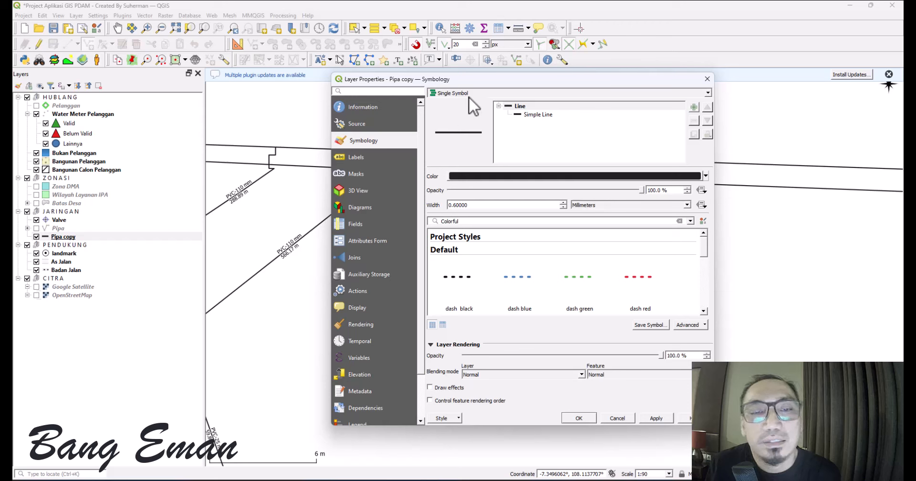
{"action": "left_click", "coordinate": [529, 107]}
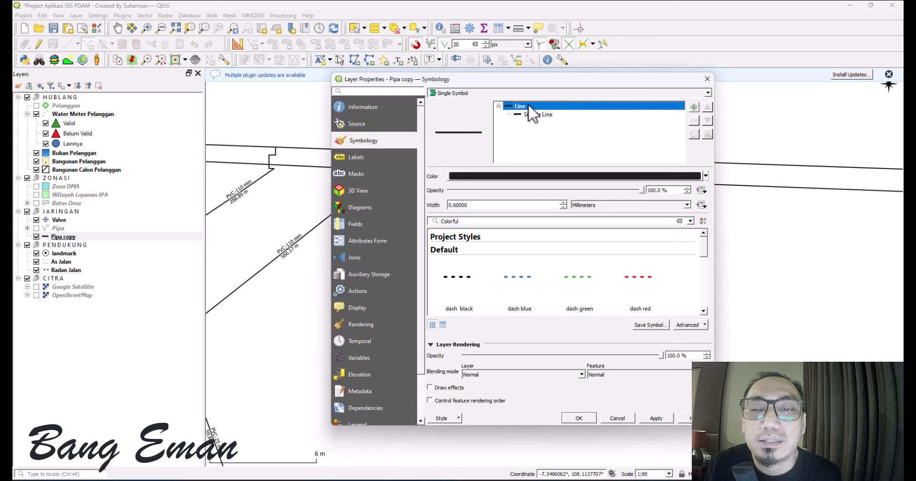
{"action": "left_click", "coordinate": [694, 107]}
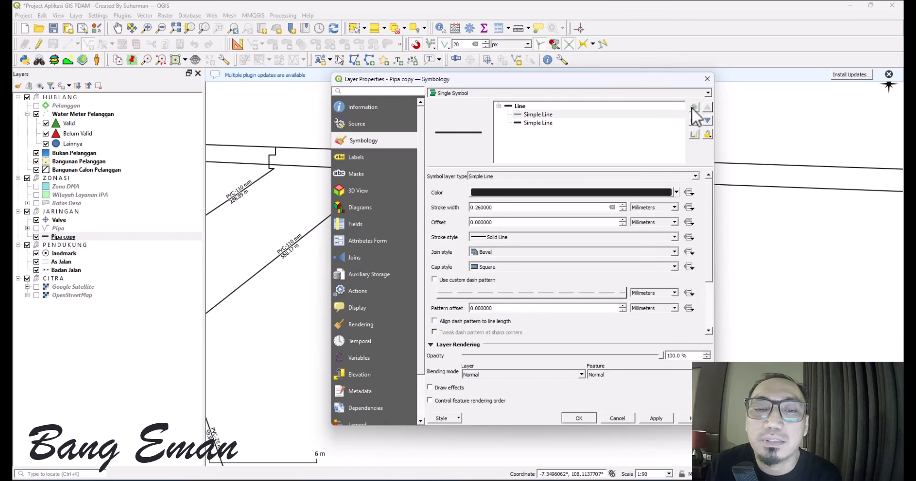
Change the upper Simple Line symbol layer to the Marker Line type
{"action": "left_click", "coordinate": [546, 124]}
{"action": "left_click", "coordinate": [543, 114]}
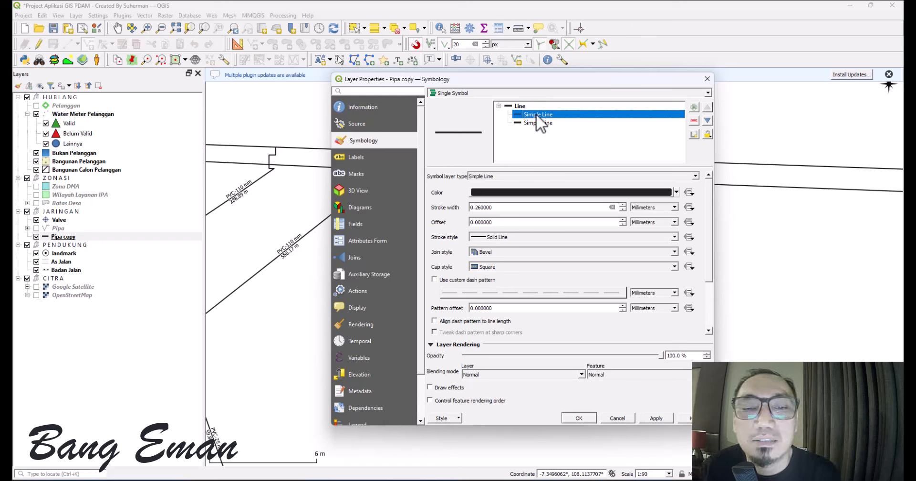
{"action": "left_click", "coordinate": [528, 123]}
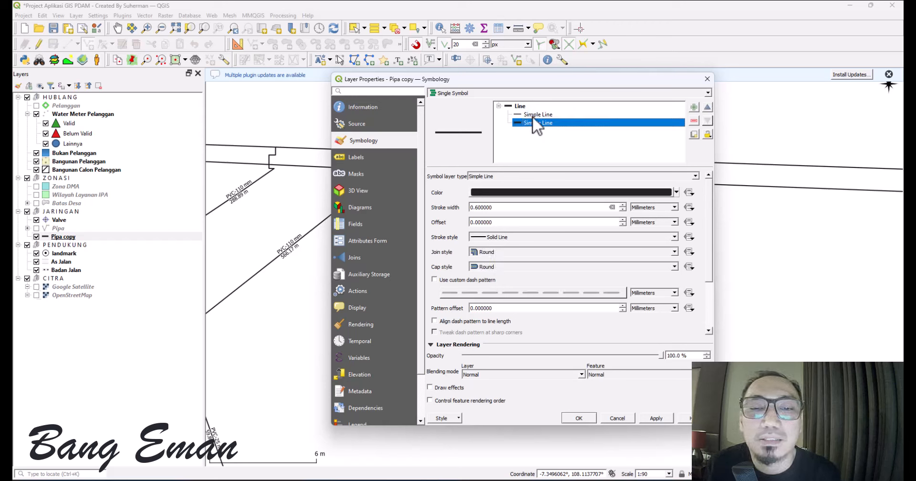
{"action": "left_click", "coordinate": [533, 118]}
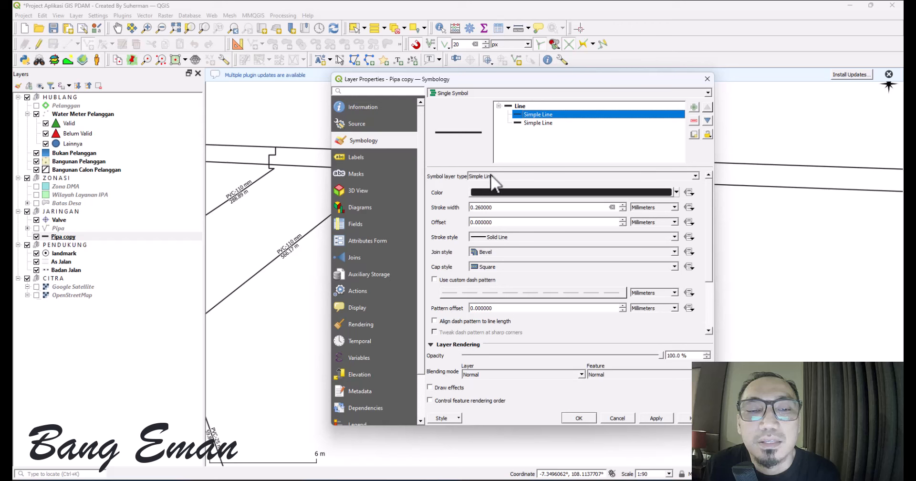
{"action": "left_click", "coordinate": [533, 176]}
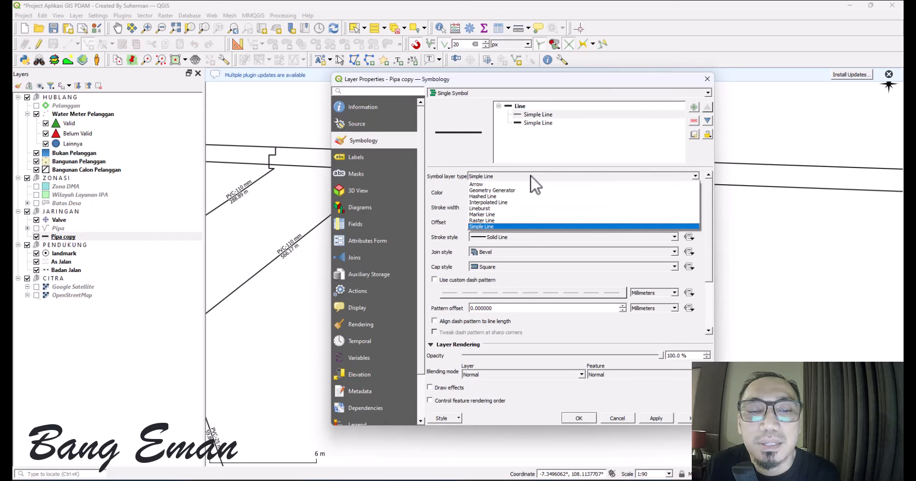
{"action": "left_click", "coordinate": [508, 213]}
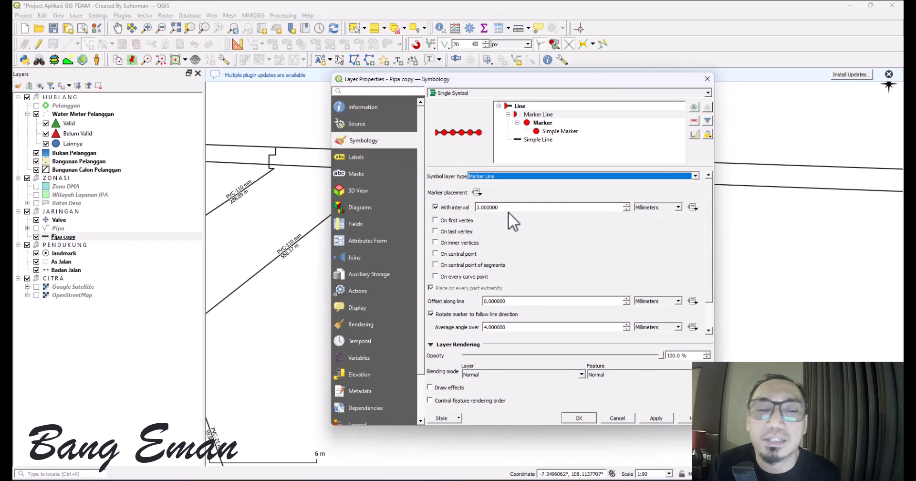
Place the marker line's markers only on the first vertex, turning off the With interval placement
{"action": "left_click", "coordinate": [543, 114]}
{"action": "left_click", "coordinate": [552, 131]}
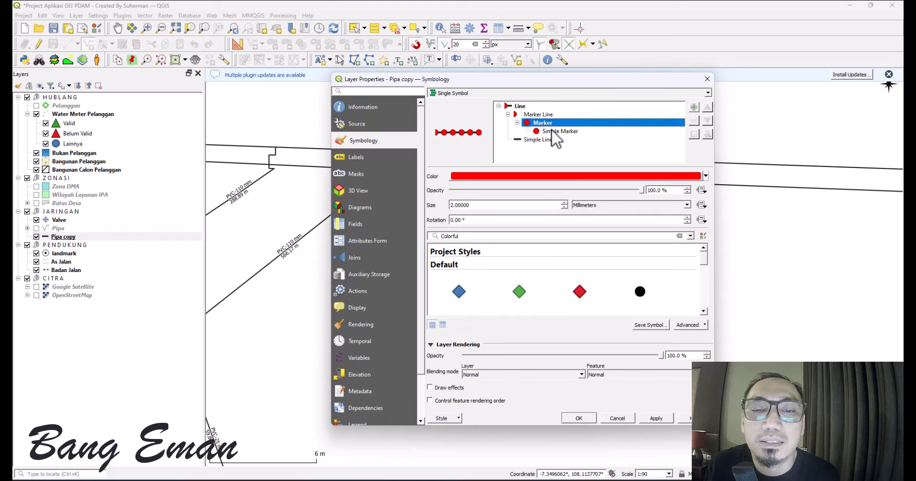
{"action": "left_click", "coordinate": [546, 122]}
{"action": "key", "text": "Up"}
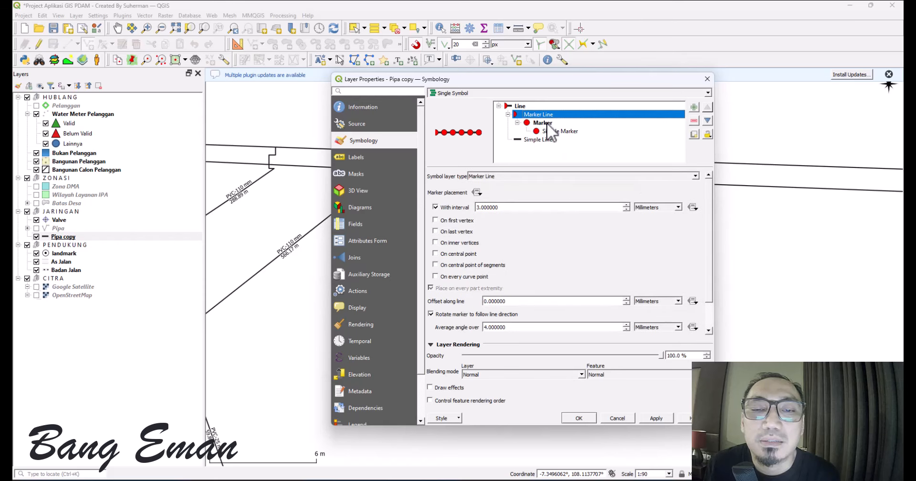
{"action": "left_click", "coordinate": [547, 123]}
{"action": "left_click", "coordinate": [553, 131]}
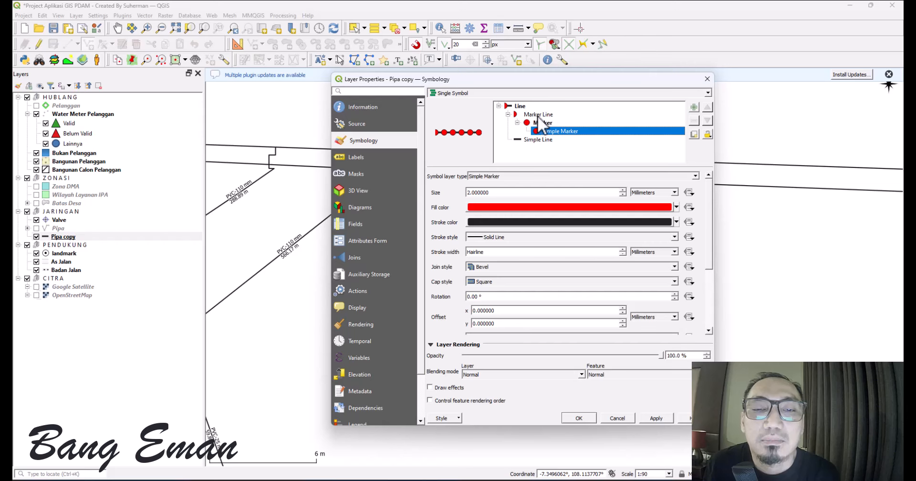
{"action": "left_click", "coordinate": [538, 115]}
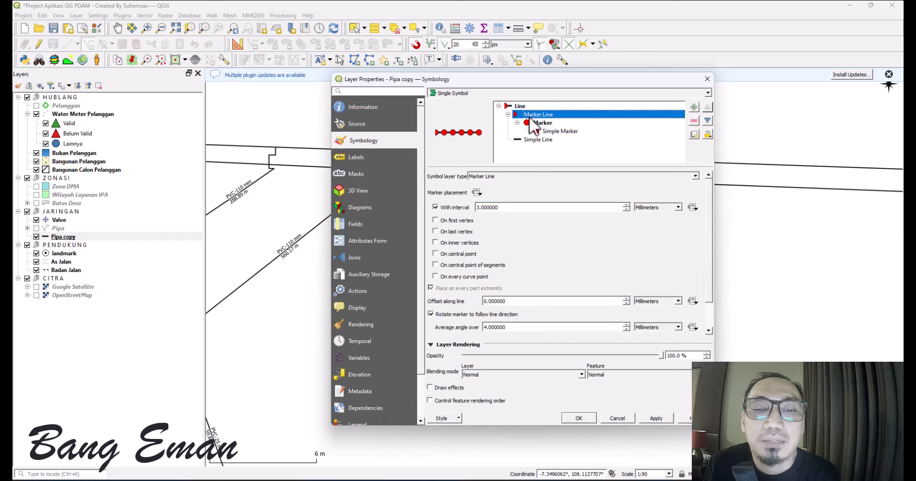
{"action": "left_click", "coordinate": [456, 221]}
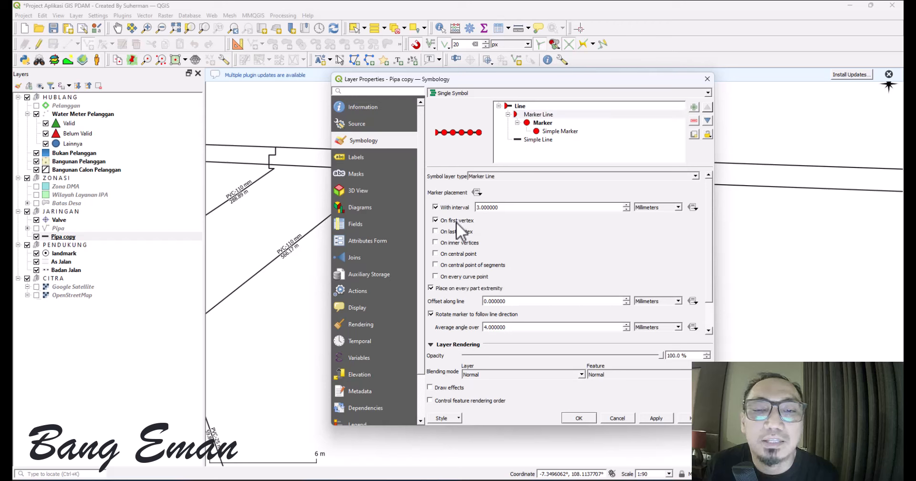
{"action": "left_click", "coordinate": [445, 207]}
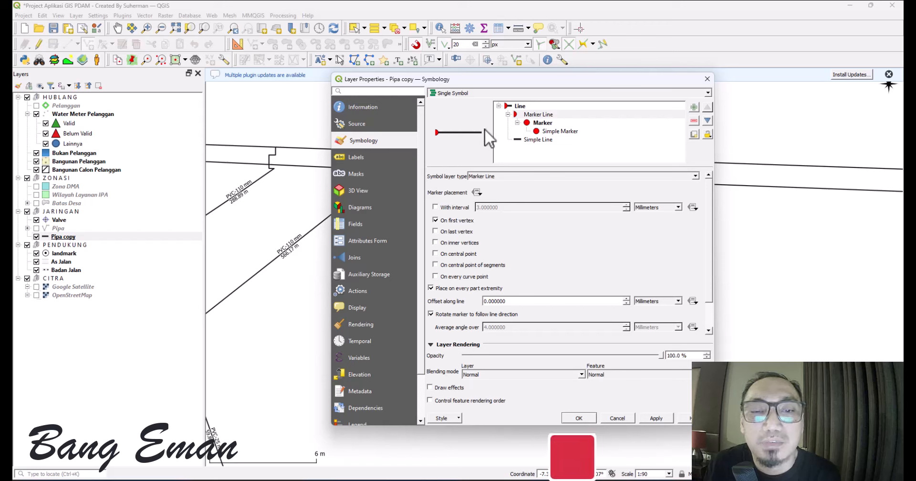
Add another symbol layer to the line symbol and set its type to Marker Line
{"action": "left_click", "coordinate": [527, 107]}
{"action": "left_click", "coordinate": [694, 107]}
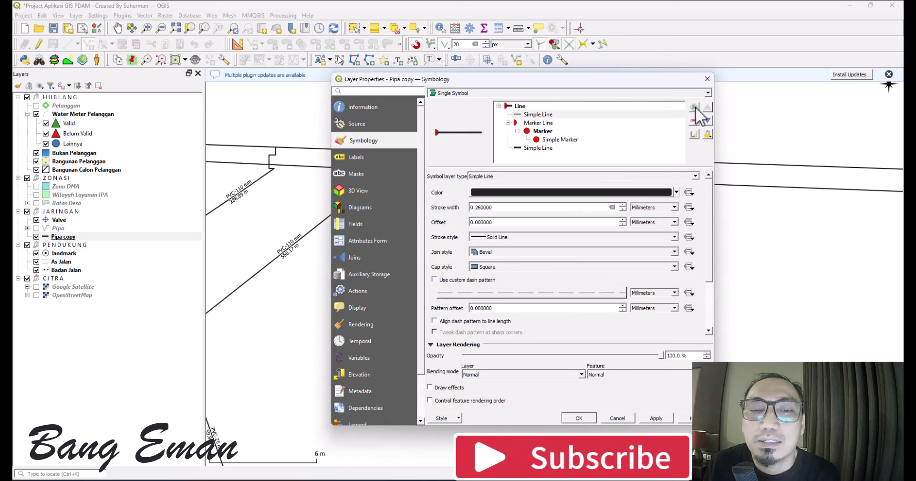
{"action": "left_click", "coordinate": [540, 115]}
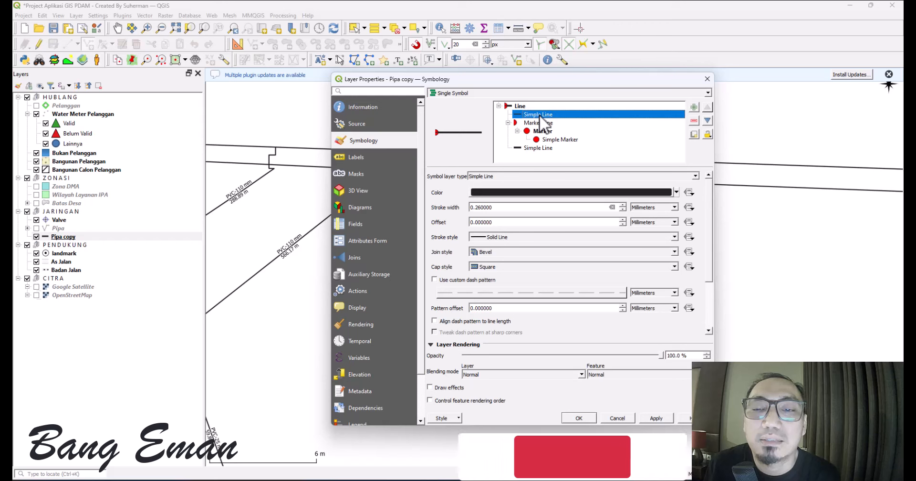
{"action": "left_click", "coordinate": [503, 176]}
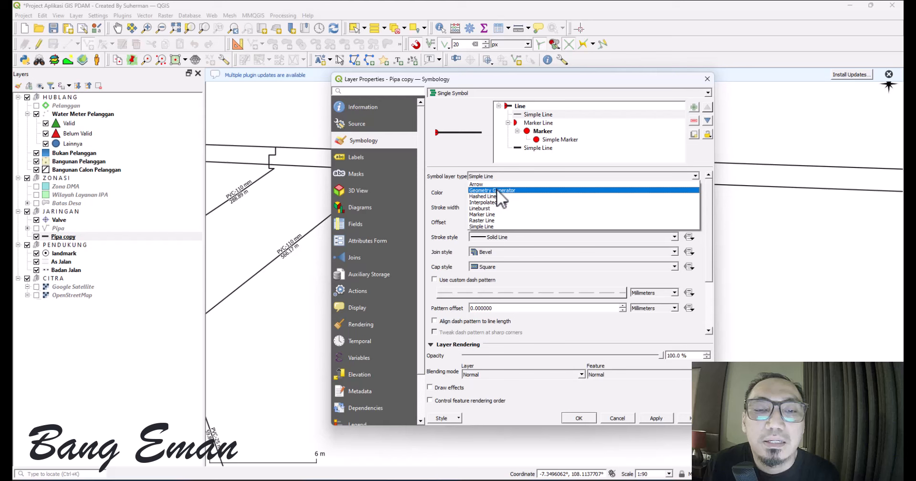
{"action": "left_click", "coordinate": [494, 214]}
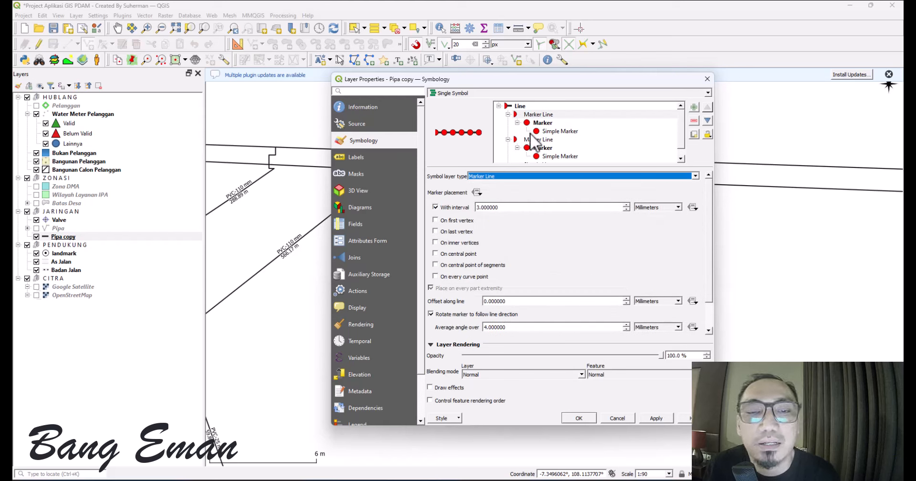
Place the new marker line's markers only on the last vertex, with interval placement off, and apply the symbology to Pipa copy
{"action": "left_click", "coordinate": [538, 115]}
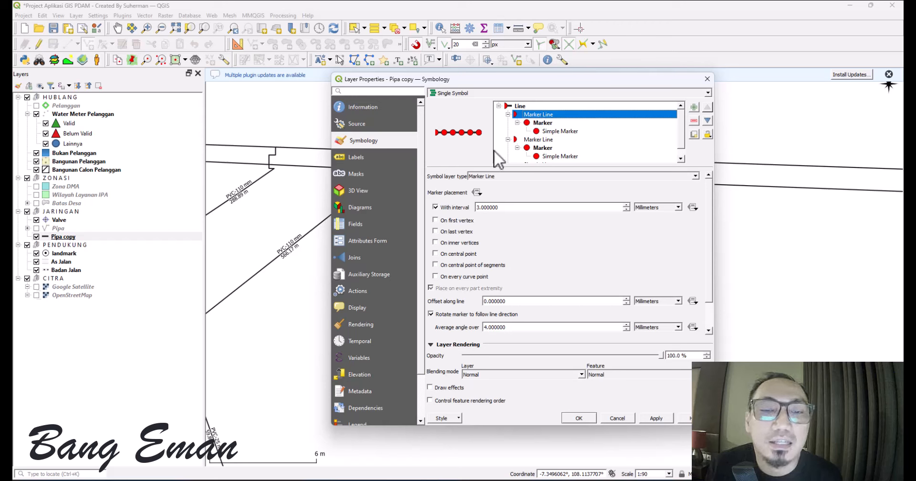
{"action": "left_click", "coordinate": [435, 207]}
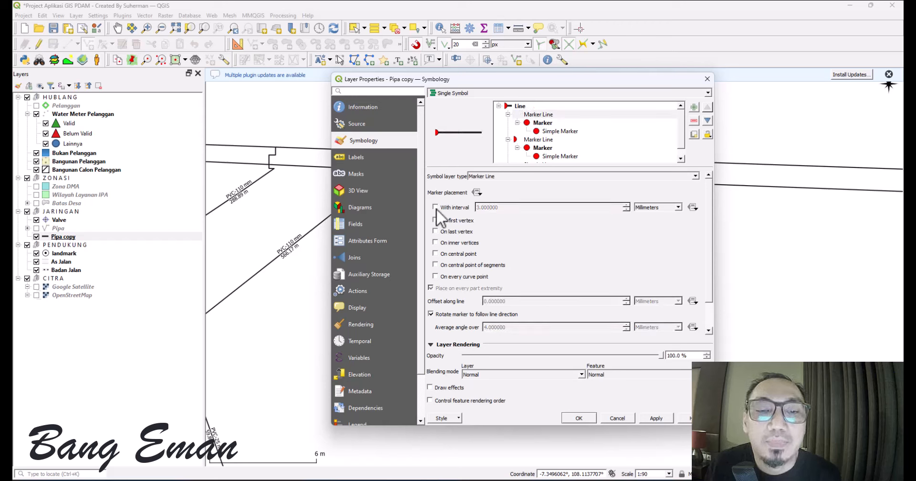
{"action": "left_click", "coordinate": [435, 232]}
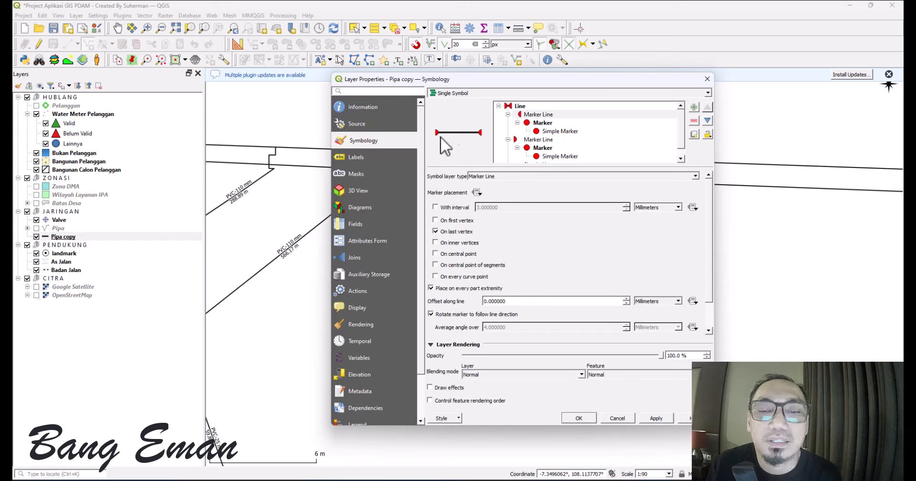
{"action": "left_click", "coordinate": [578, 420]}
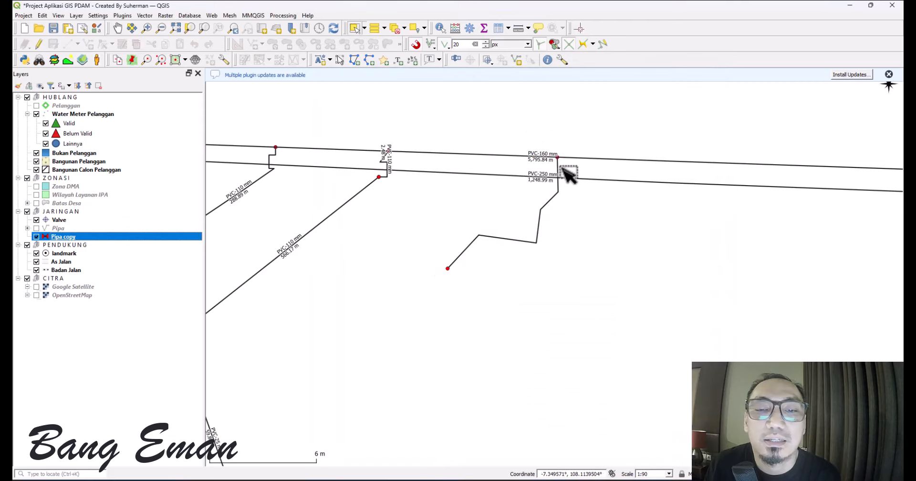
Examine the end-point markers at the pipe junctions along the PVC-160 and PVC-250 mains and across the wider network
{"action": "scroll", "coordinate": [493, 244], "scroll_direction": "down", "scroll_amount": 3}
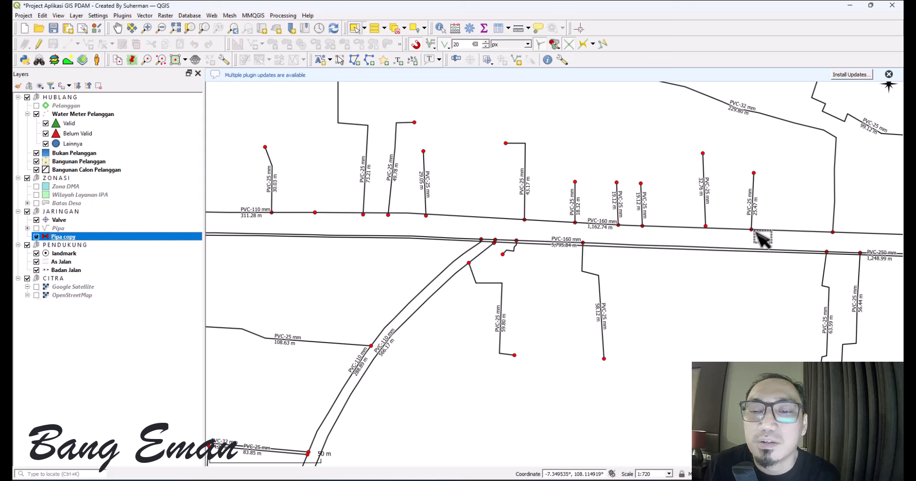
{"action": "scroll", "coordinate": [758, 236], "scroll_direction": "up", "scroll_amount": 1}
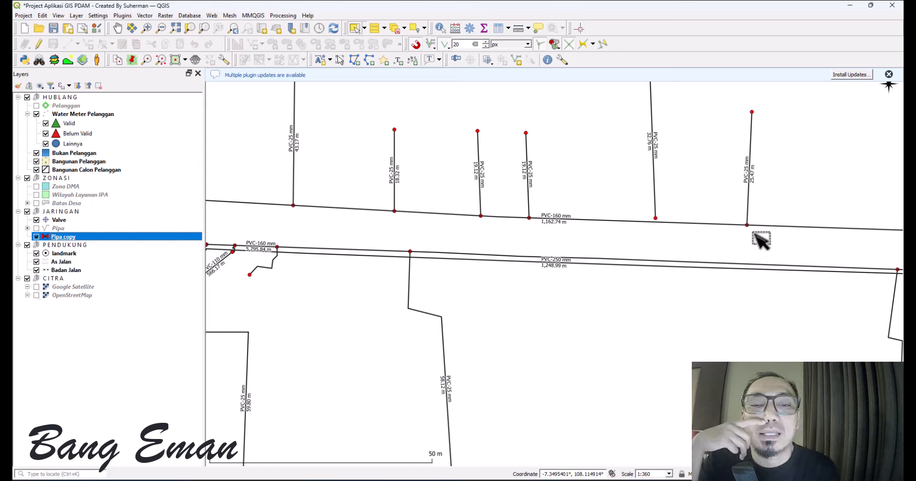
{"action": "scroll", "coordinate": [755, 234], "scroll_direction": "down", "scroll_amount": 2}
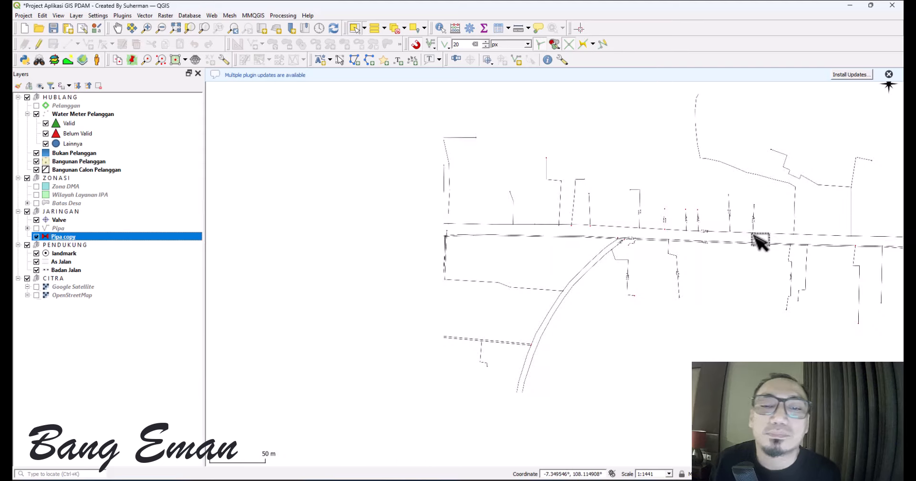
{"action": "scroll", "coordinate": [628, 281], "scroll_direction": "down", "scroll_amount": 2}
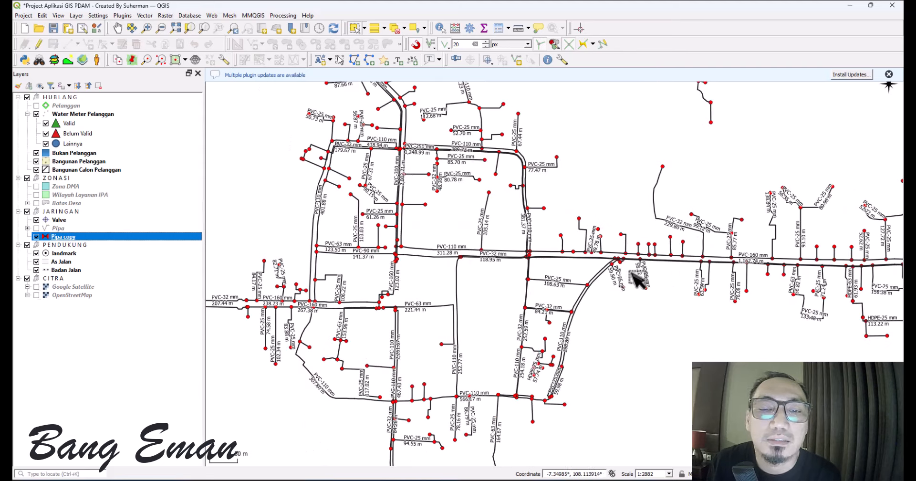
{"action": "scroll", "coordinate": [620, 285], "scroll_direction": "up", "scroll_amount": 4}
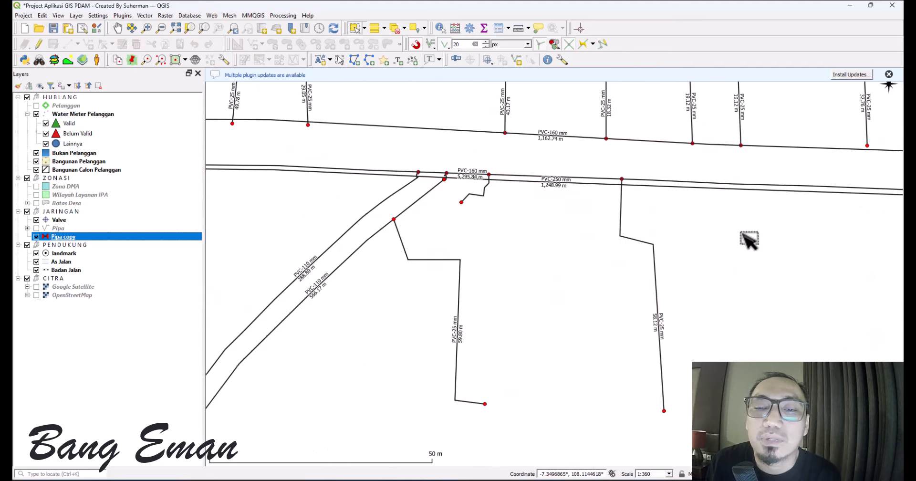
{"action": "left_click_drag", "start_coordinate": [746, 241], "coordinate": [603, 321]}
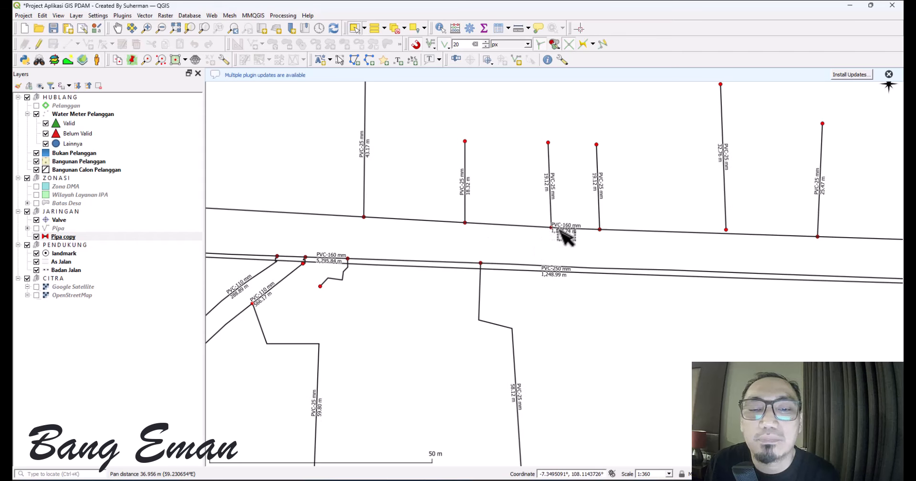
{"action": "scroll", "coordinate": [731, 249], "scroll_direction": "down", "scroll_amount": 2}
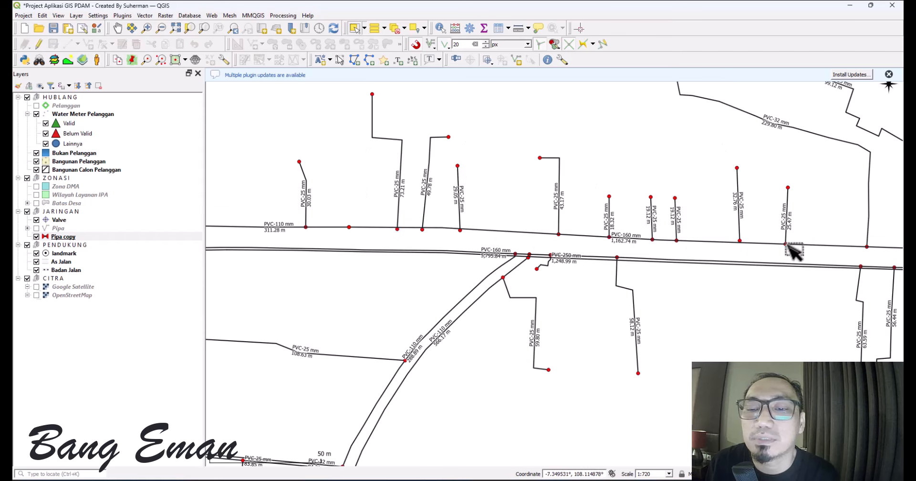
{"action": "scroll", "coordinate": [793, 249], "scroll_direction": "up", "scroll_amount": 2}
{"action": "scroll", "coordinate": [440, 274], "scroll_direction": "up", "scroll_amount": 1}
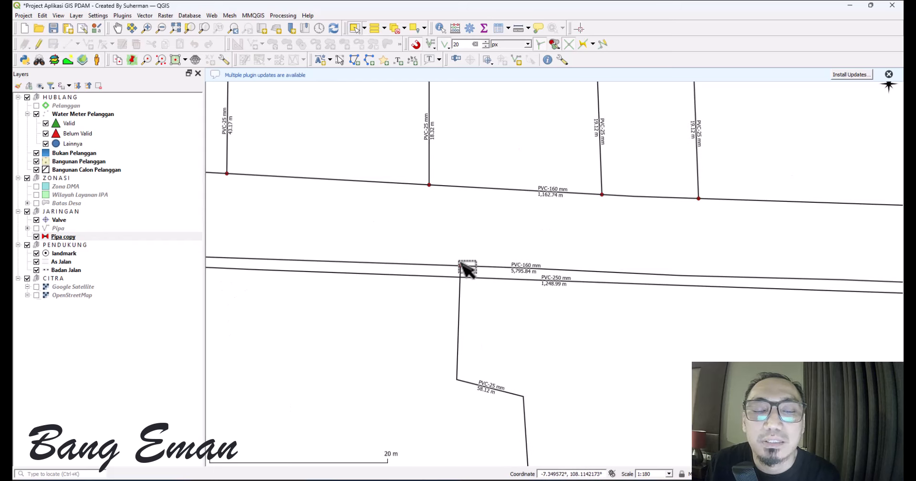
Open the symbology of Pipa copy and review its last-vertex marker line, simple marker and simple line settings
{"action": "scroll", "coordinate": [468, 269], "scroll_direction": "down", "scroll_amount": 1}
{"action": "left_click_drag", "start_coordinate": [566, 292], "coordinate": [592, 250]}
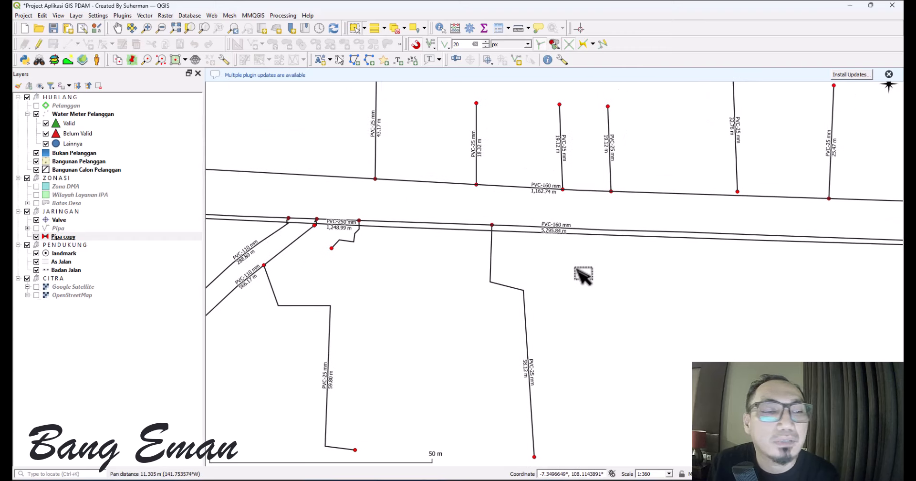
{"action": "left_click", "coordinate": [45, 236]}
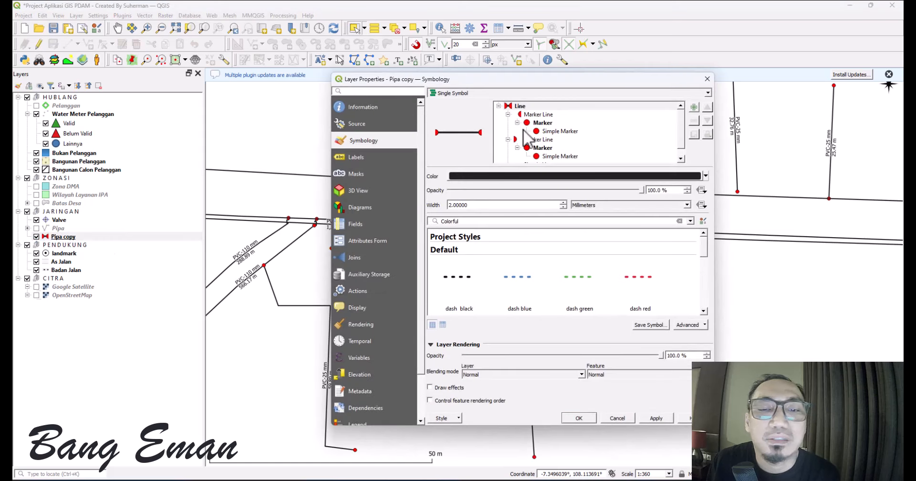
{"action": "left_click", "coordinate": [552, 114]}
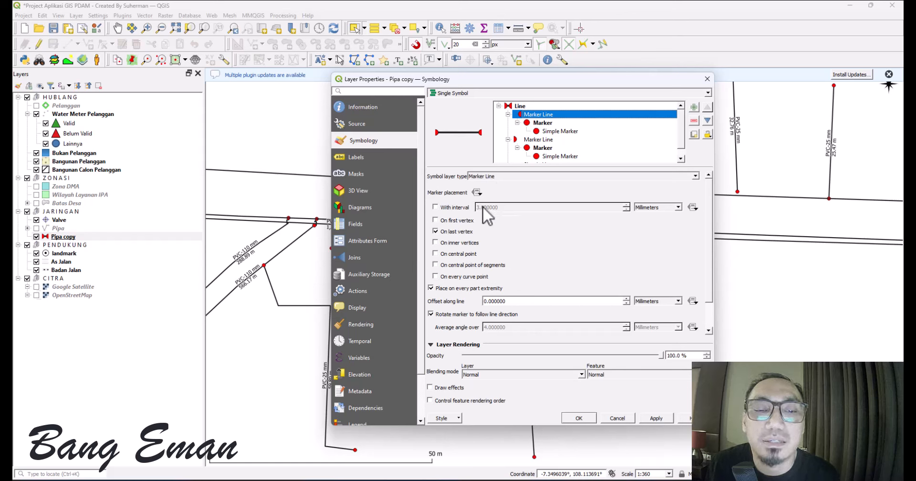
{"action": "left_click", "coordinate": [554, 130]}
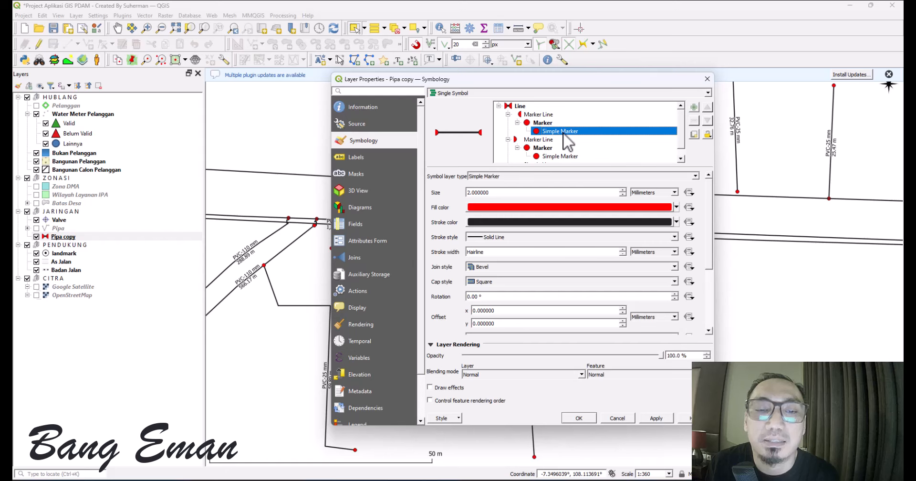
{"action": "scroll", "coordinate": [546, 150], "scroll_direction": "down", "scroll_amount": 1}
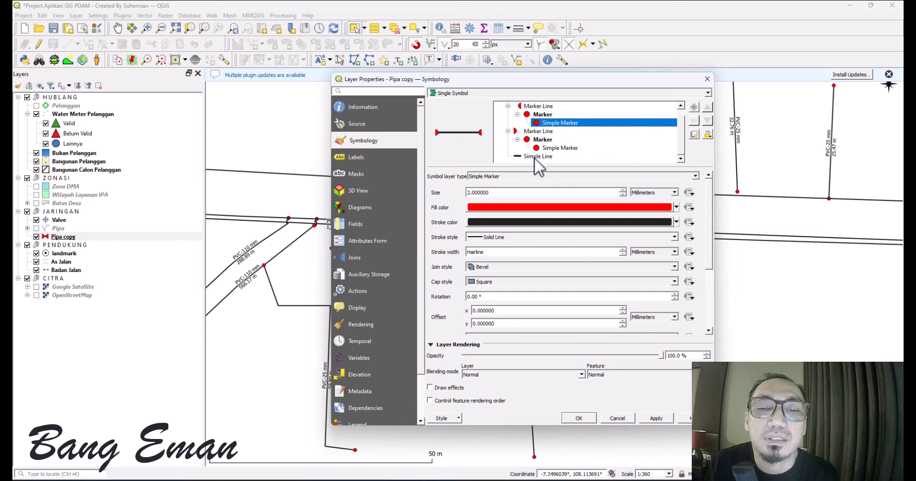
{"action": "left_click", "coordinate": [533, 158]}
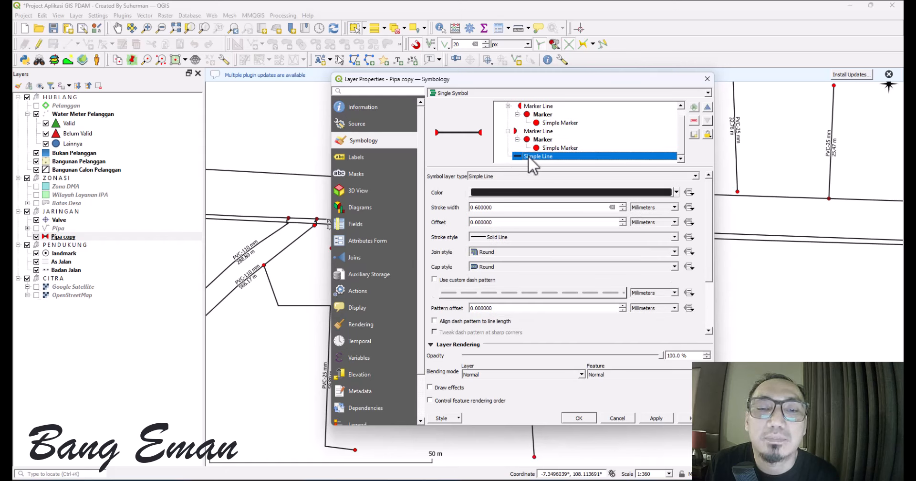
Set the fill colour of the last-vertex simple marker to yellow #fff700
{"action": "left_click", "coordinate": [558, 123]}
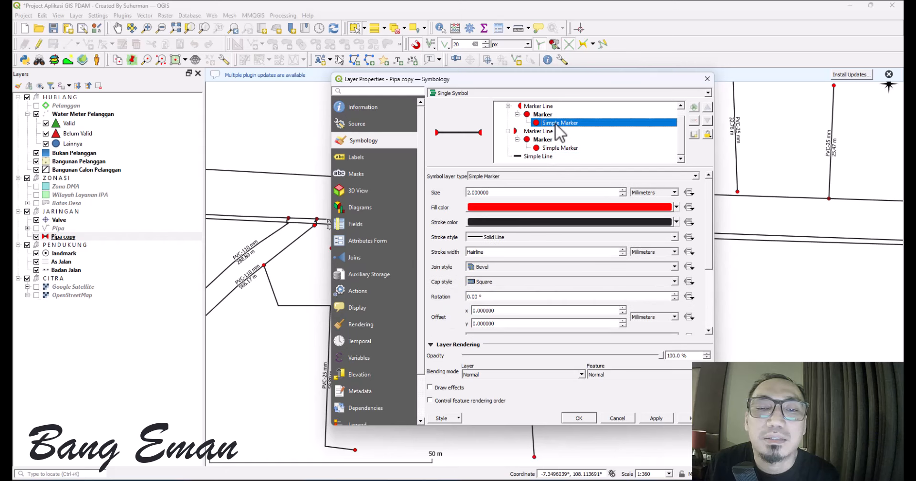
{"action": "left_click", "coordinate": [537, 207]}
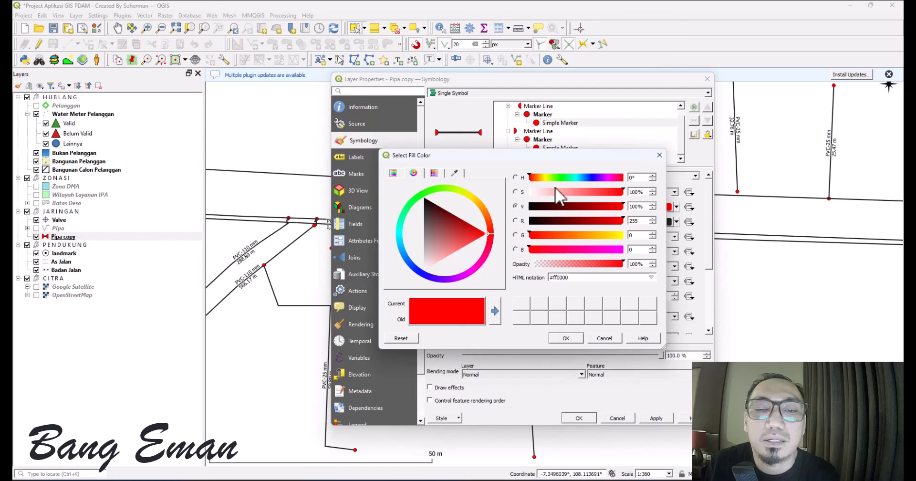
{"action": "left_click", "coordinate": [545, 177]}
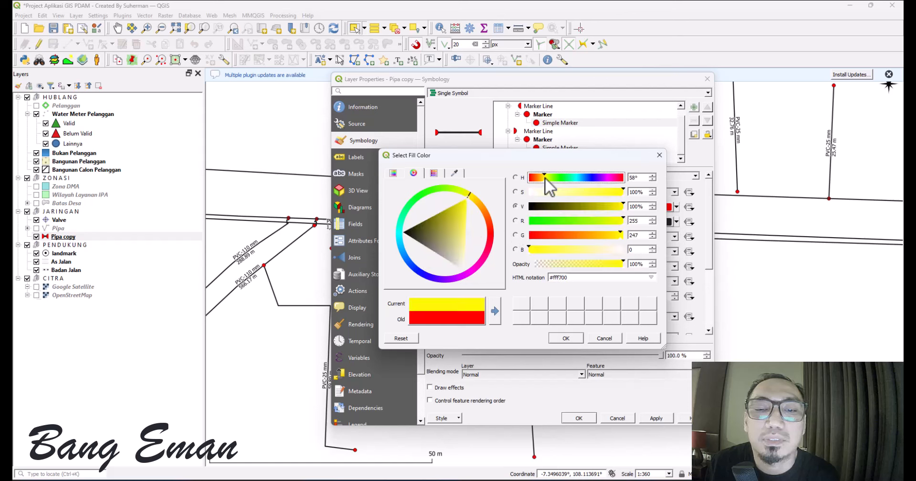
{"action": "left_click", "coordinate": [560, 339]}
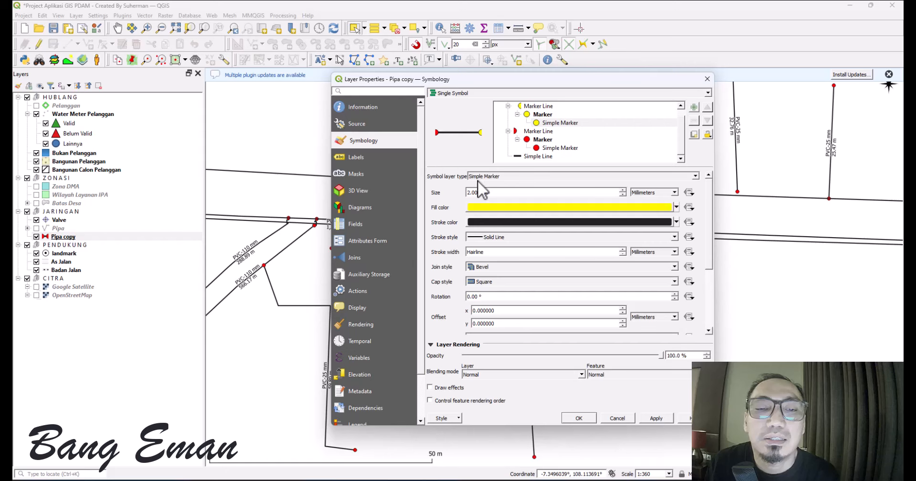
Copy the HTML notation of the last-vertex marker's yellow fill and apply the symbology to the layer
{"action": "left_click", "coordinate": [534, 206]}
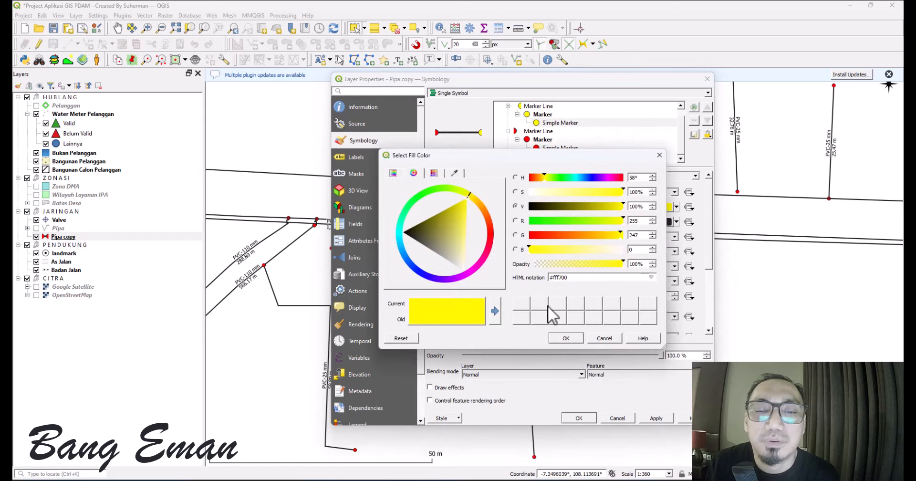
{"action": "left_click_drag", "start_coordinate": [586, 276], "coordinate": [533, 277]}
{"action": "key", "text": "ctrl+c"}
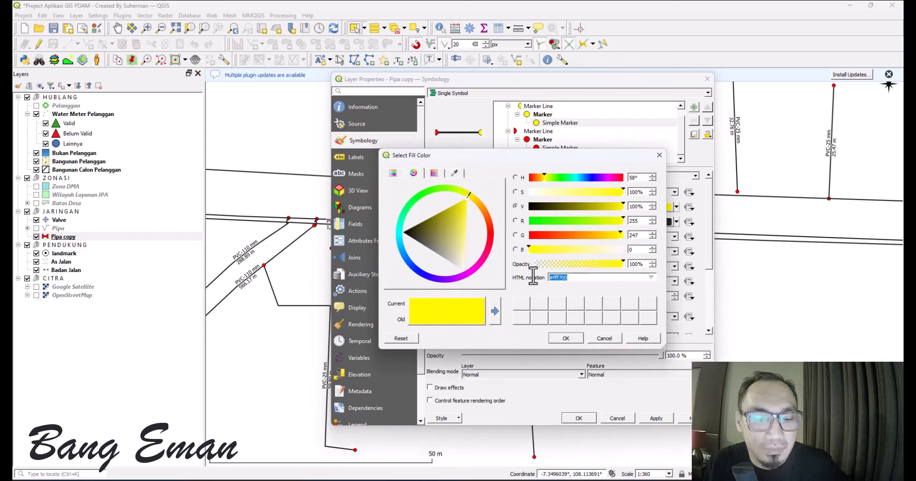
{"action": "left_click", "coordinate": [573, 338]}
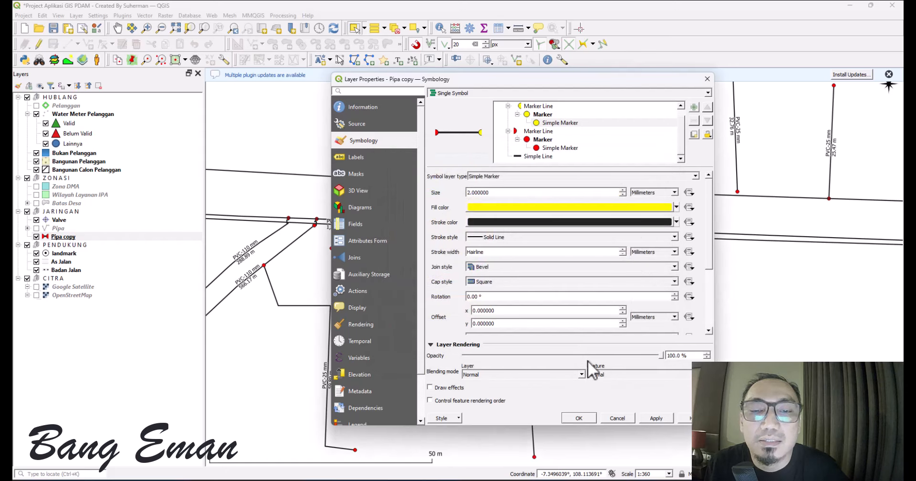
{"action": "left_click", "coordinate": [660, 420]}
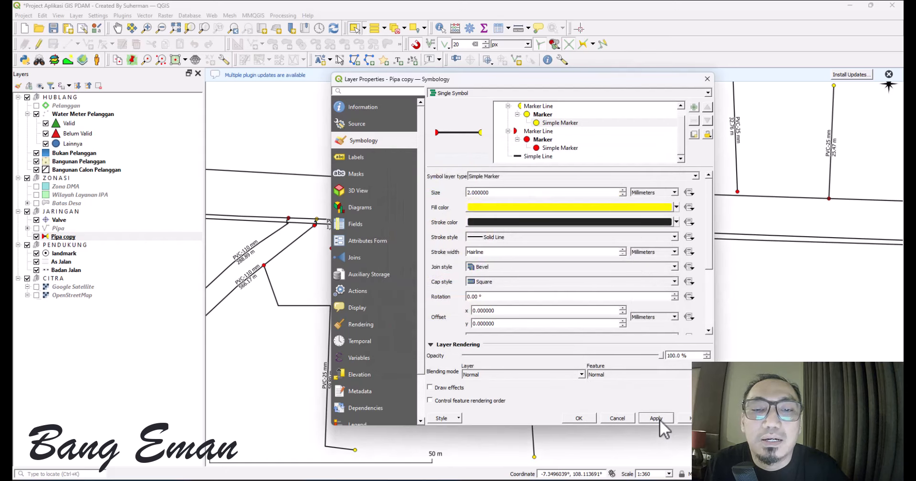
Give the first-vertex simple marker the copied fill colour #fff700 and accept the layer's symbology
{"action": "left_click", "coordinate": [546, 147]}
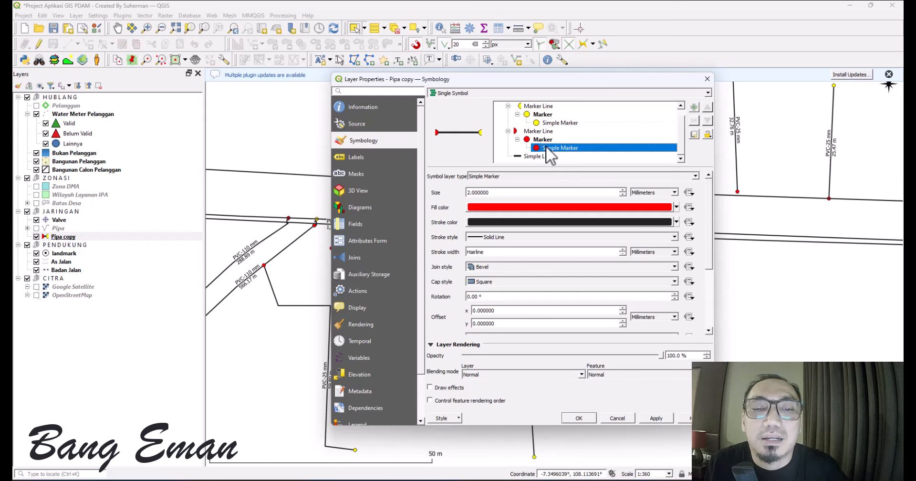
{"action": "left_click", "coordinate": [541, 207]}
{"action": "key", "text": "ctrl+a"}
{"action": "key", "text": "ctrl+v"}
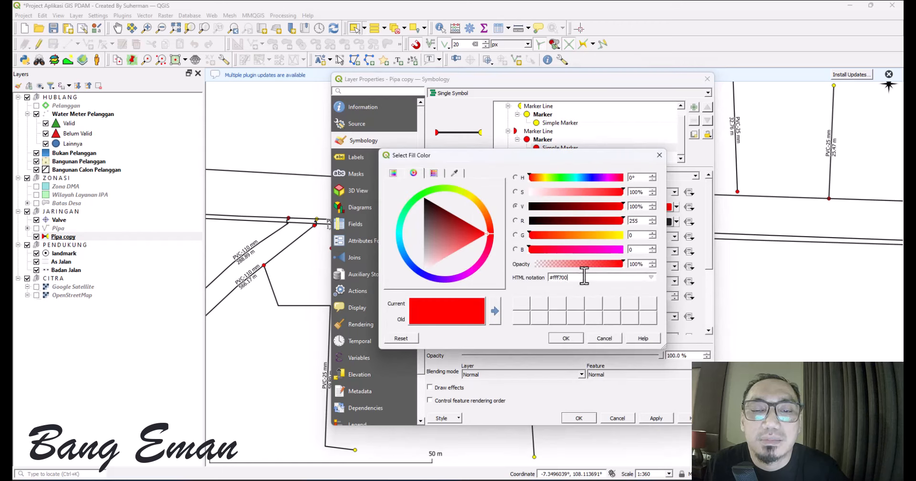
{"action": "left_click", "coordinate": [560, 339]}
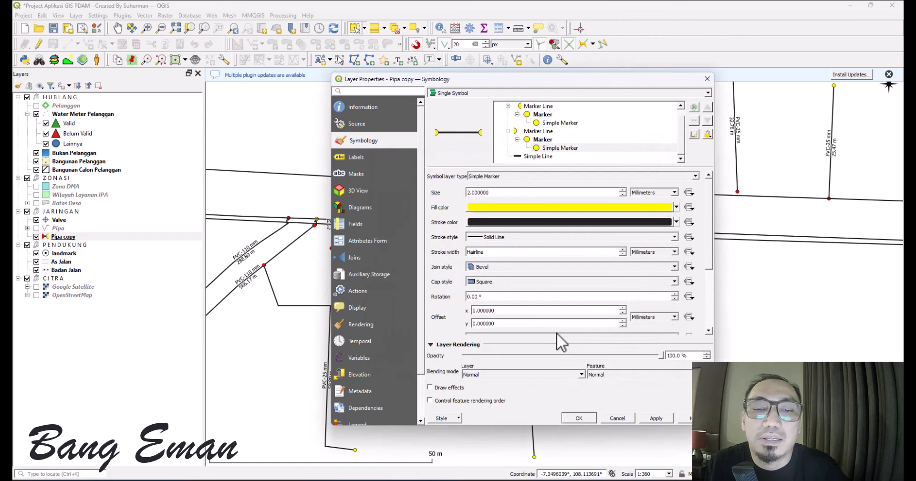
{"action": "left_click", "coordinate": [580, 418]}
Examine the yellow end-point markers along the pipe mains and across the wider network
{"action": "scroll", "coordinate": [534, 270], "scroll_direction": "down", "scroll_amount": 1}
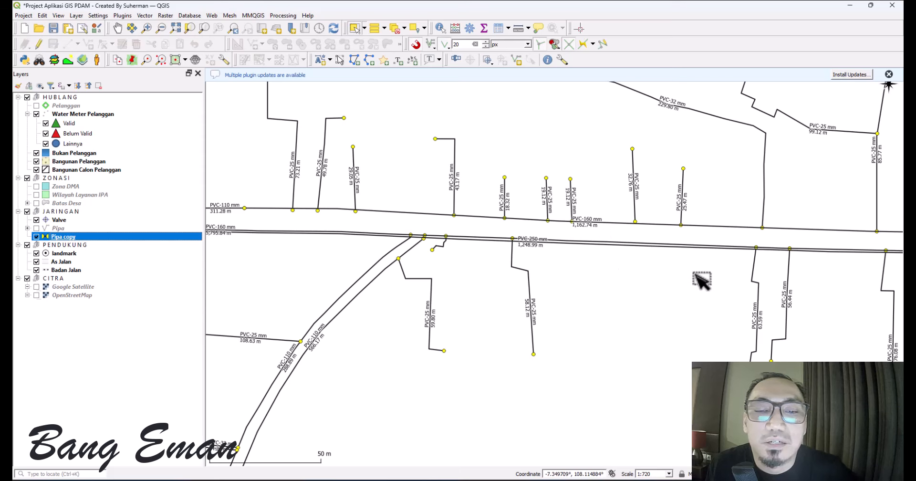
{"action": "scroll", "coordinate": [763, 245], "scroll_direction": "up", "scroll_amount": 2}
{"action": "scroll", "coordinate": [766, 224], "scroll_direction": "down", "scroll_amount": 4}
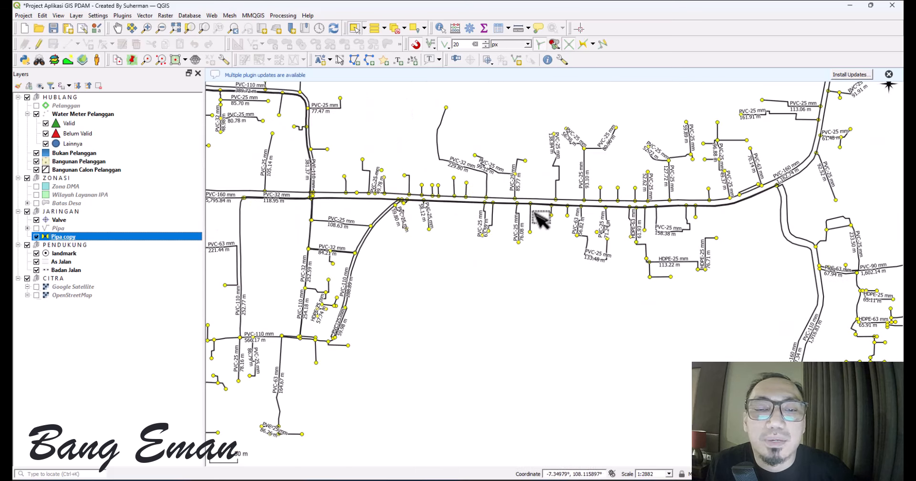
{"action": "scroll", "coordinate": [599, 222], "scroll_direction": "up", "scroll_amount": 1}
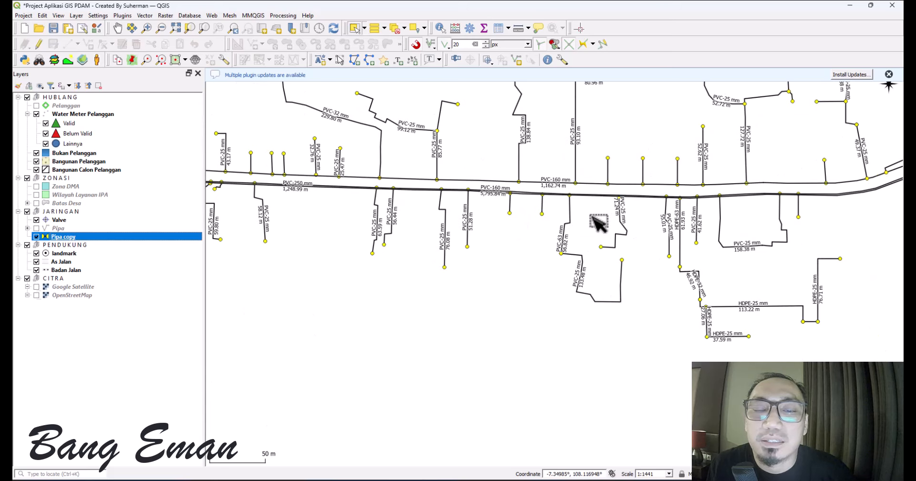